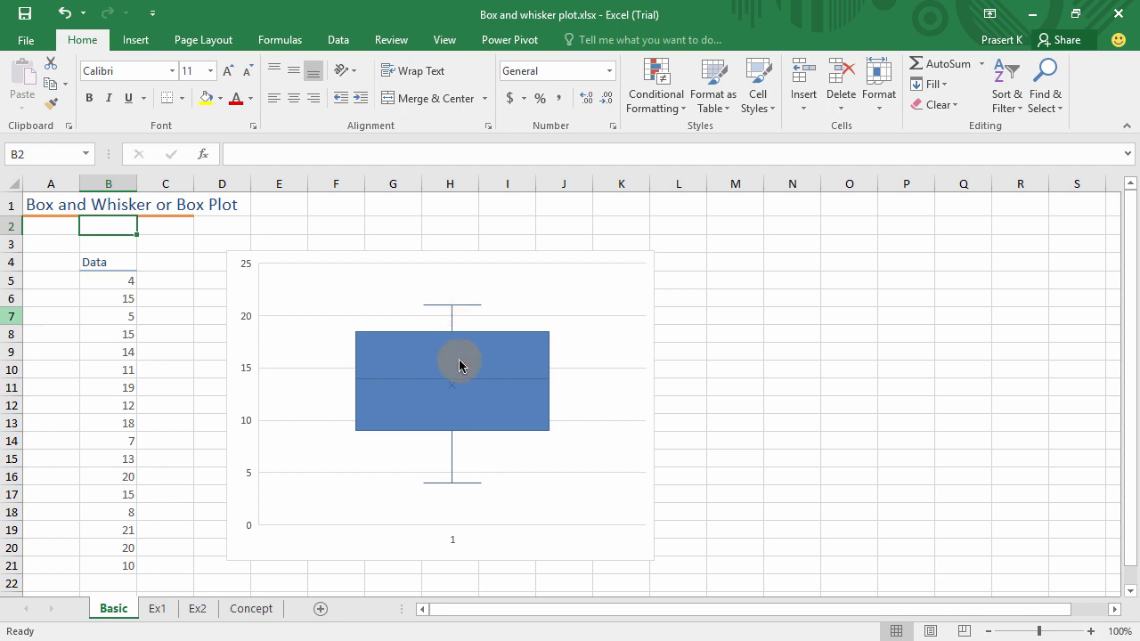
Move the Basic box plot slightly right, then view the Ex1 Male/Female box plots by region
left_click_drag(357, 332, 485, 377)
left_click_drag(357, 383, 374, 422)
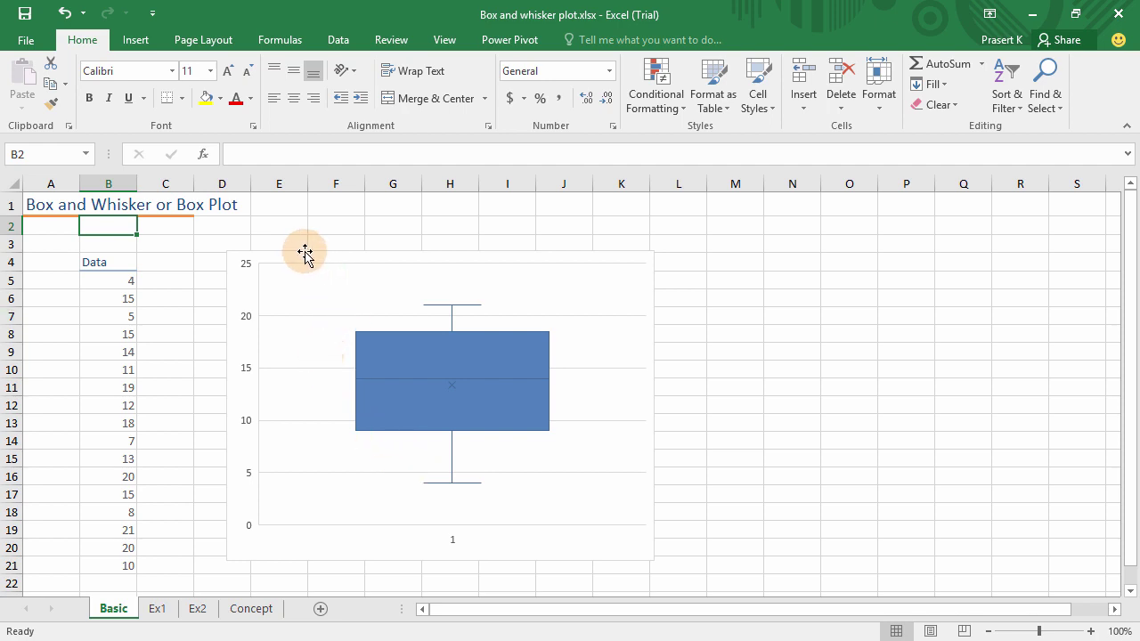
left_click_drag(294, 251, 375, 233)
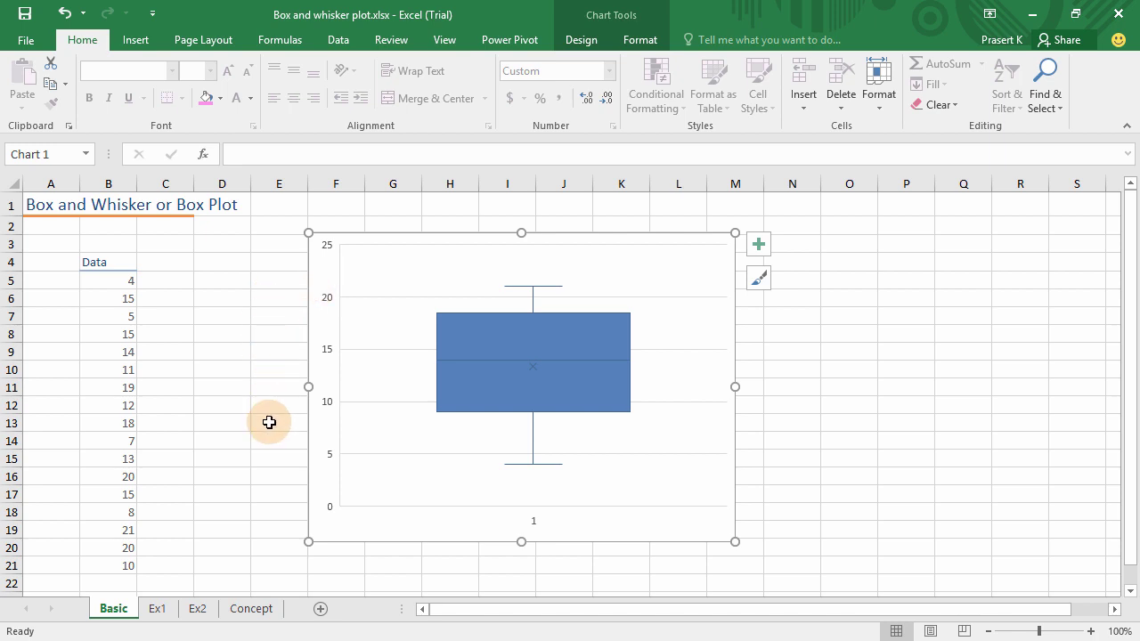
left_click(157, 608)
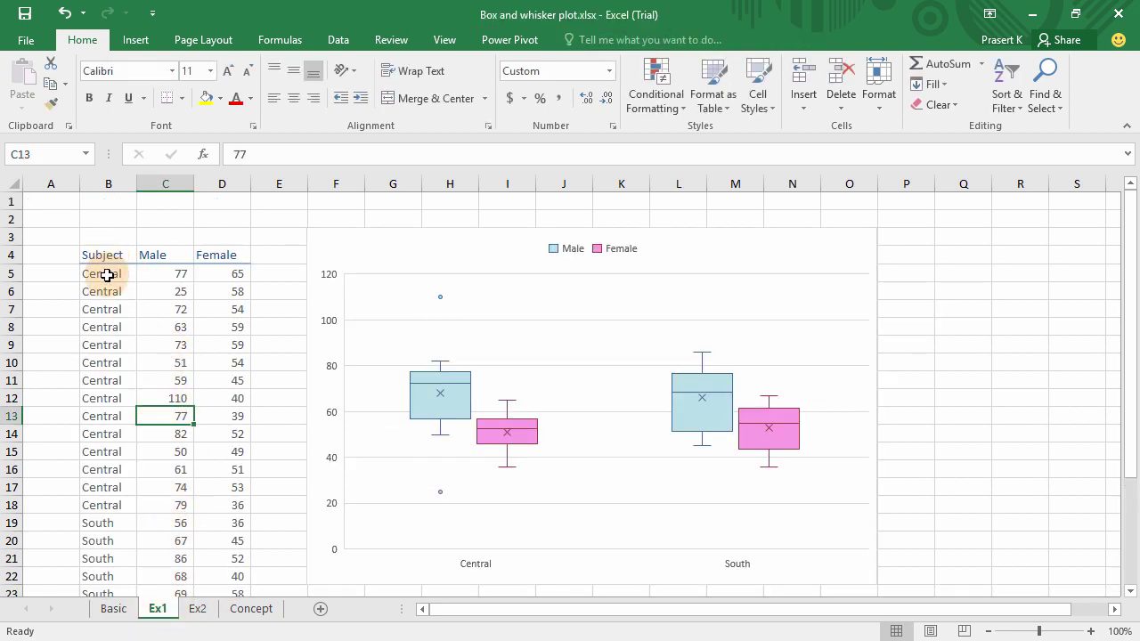
left_click(158, 274)
left_click(165, 254)
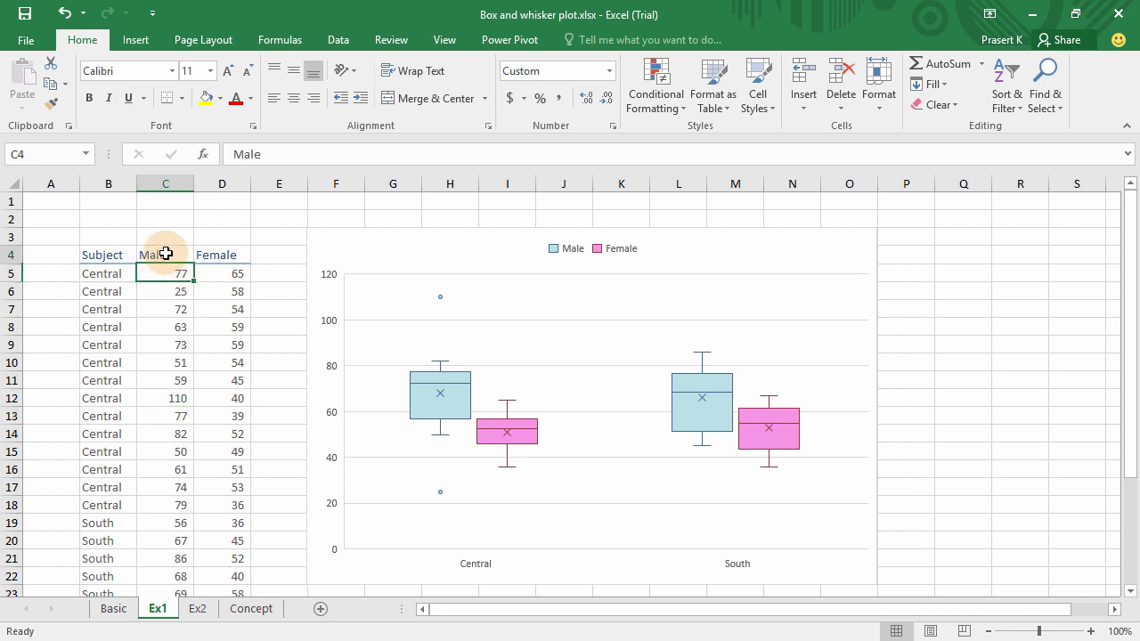
left_click(231, 255)
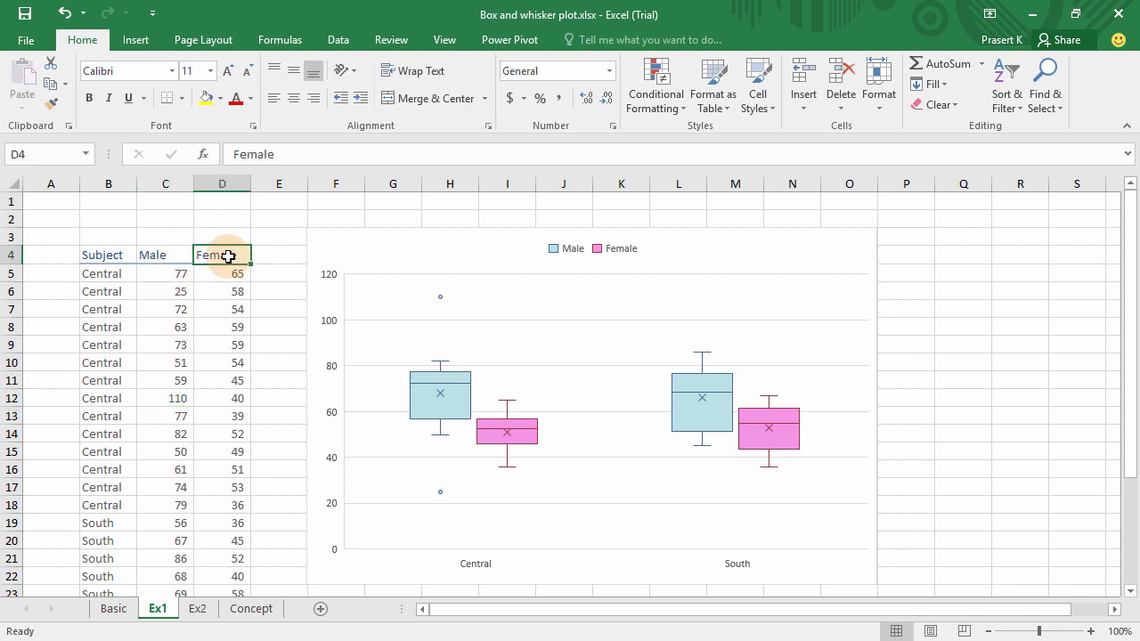
left_click(114, 278)
left_click(114, 504, "shift")
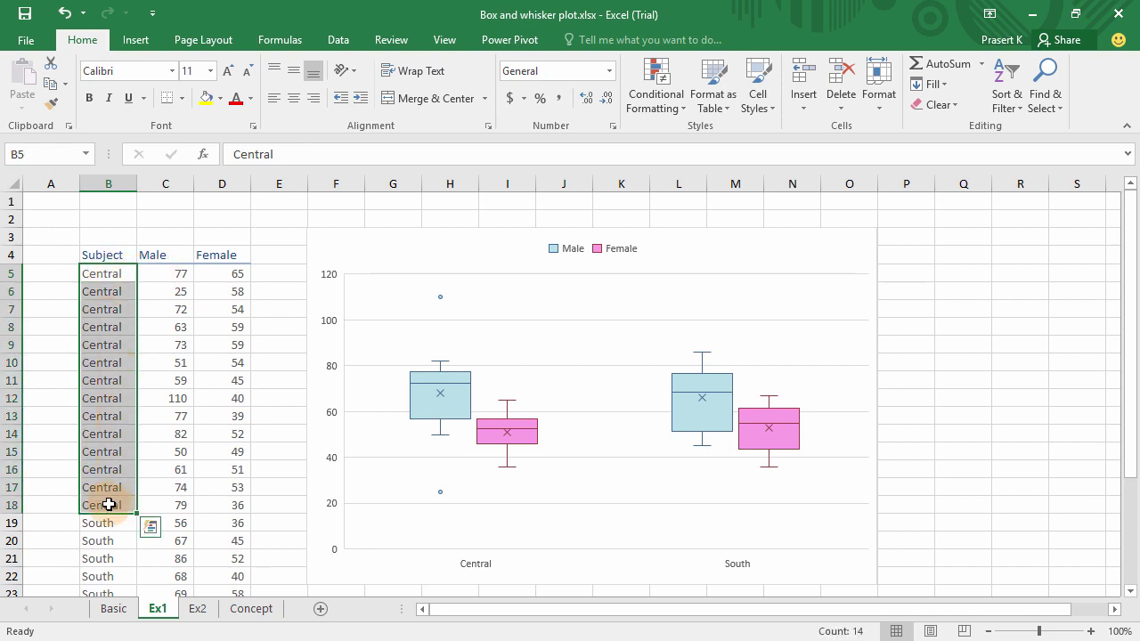
left_click(169, 503, "shift")
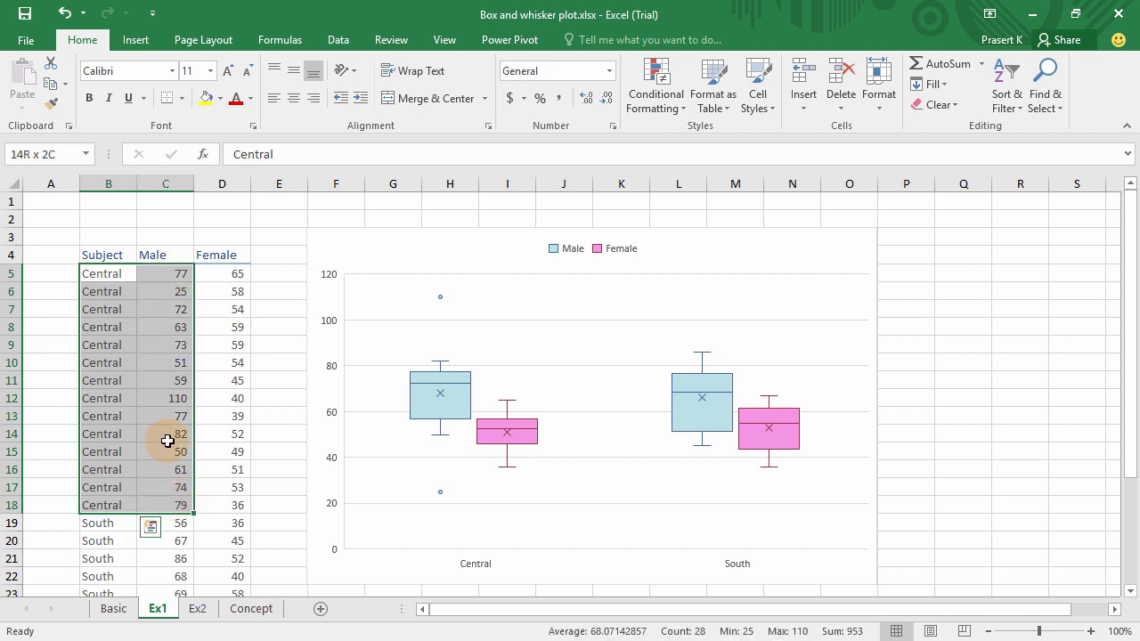
left_click(227, 279)
left_click(228, 504, "shift")
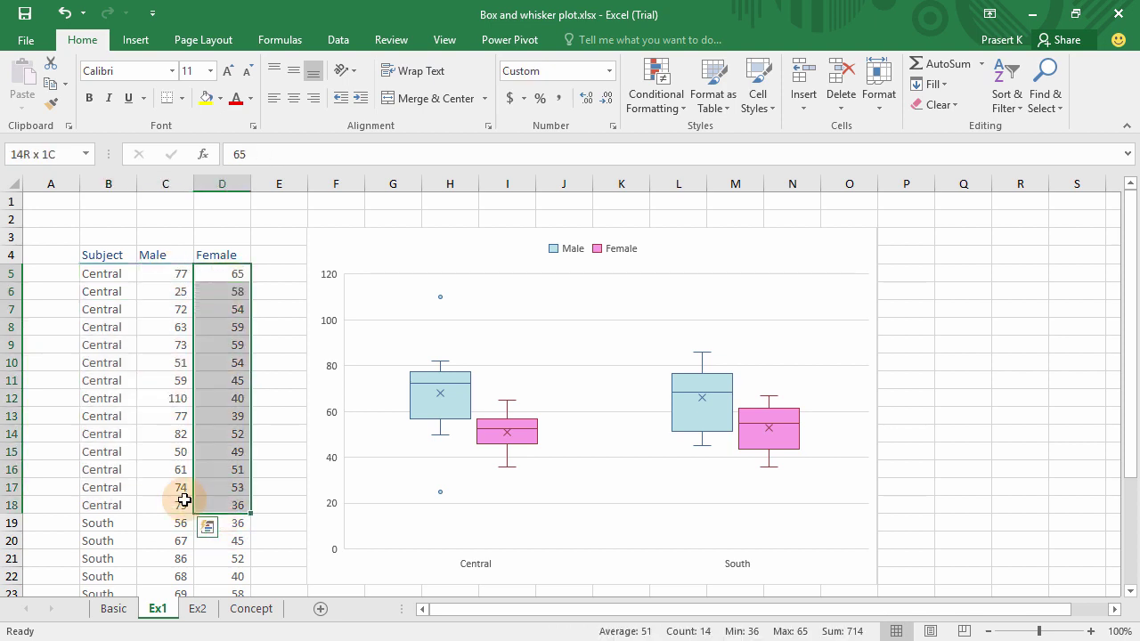
left_click(106, 517)
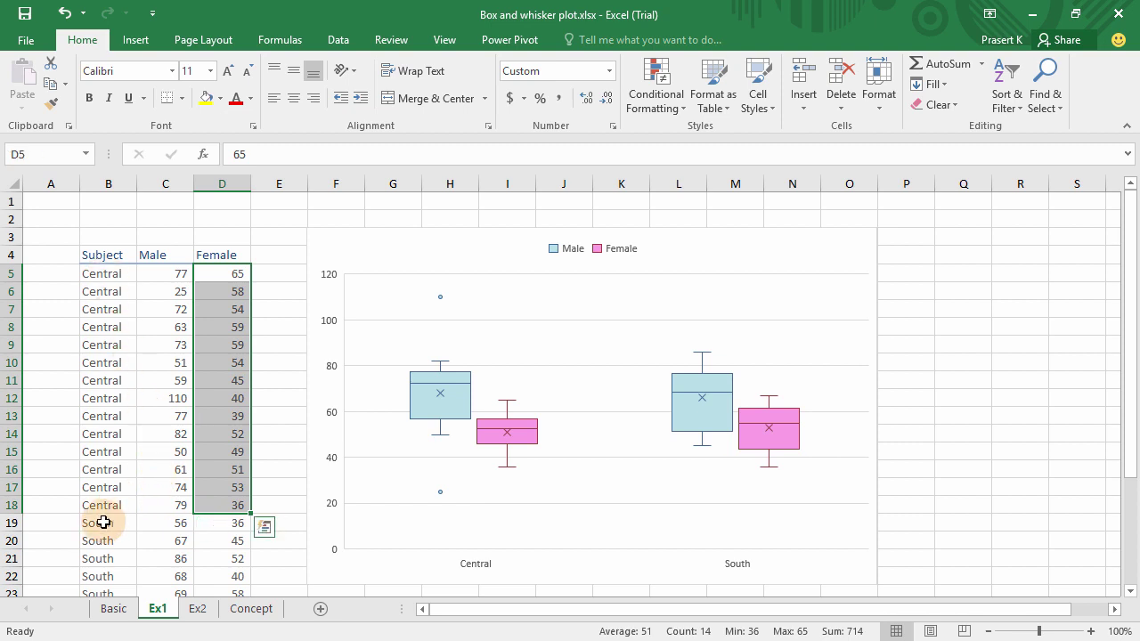
scroll(159, 478, "down", 4)
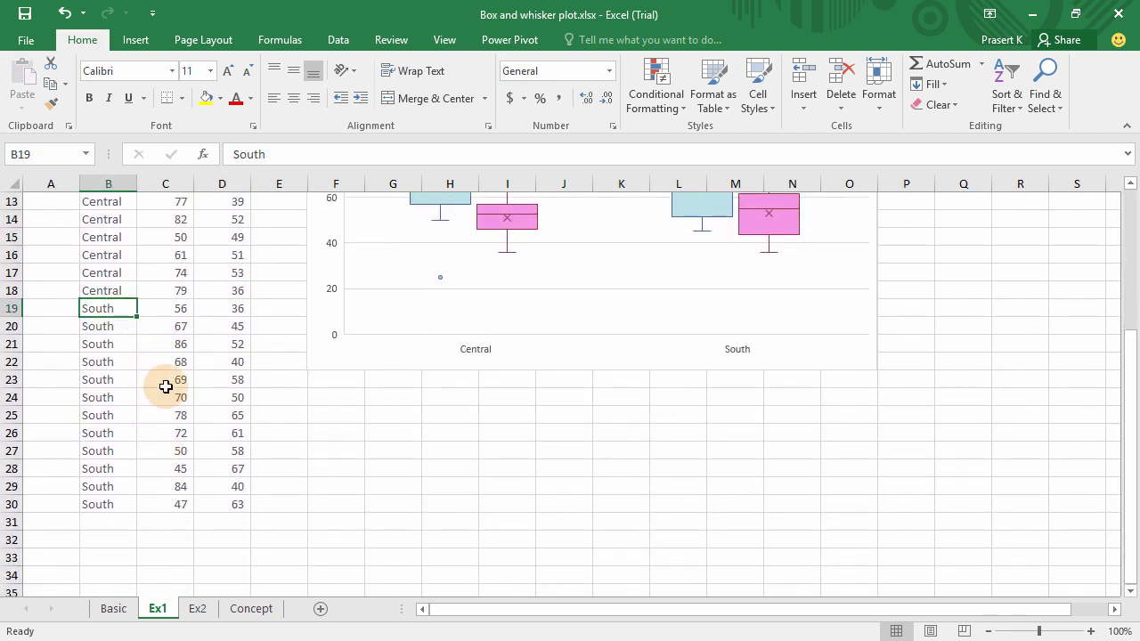
left_click(165, 312)
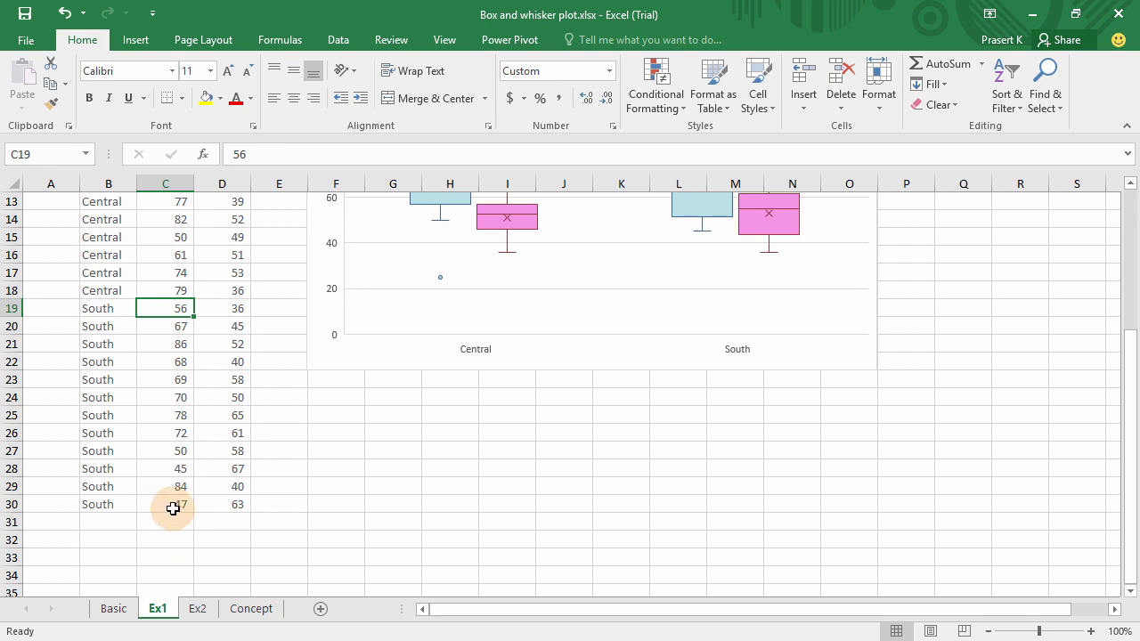
left_click(173, 504, "shift")
left_click(226, 308)
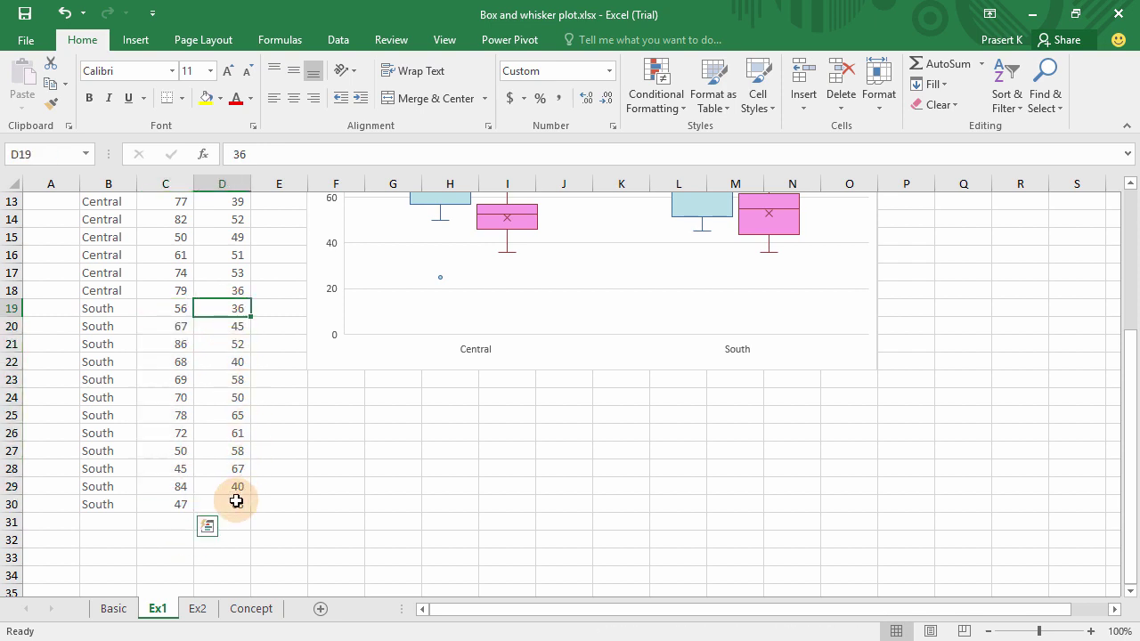
left_click(235, 502, "shift")
scroll(264, 453, "up", 3)
scroll(265, 453, "up", 1)
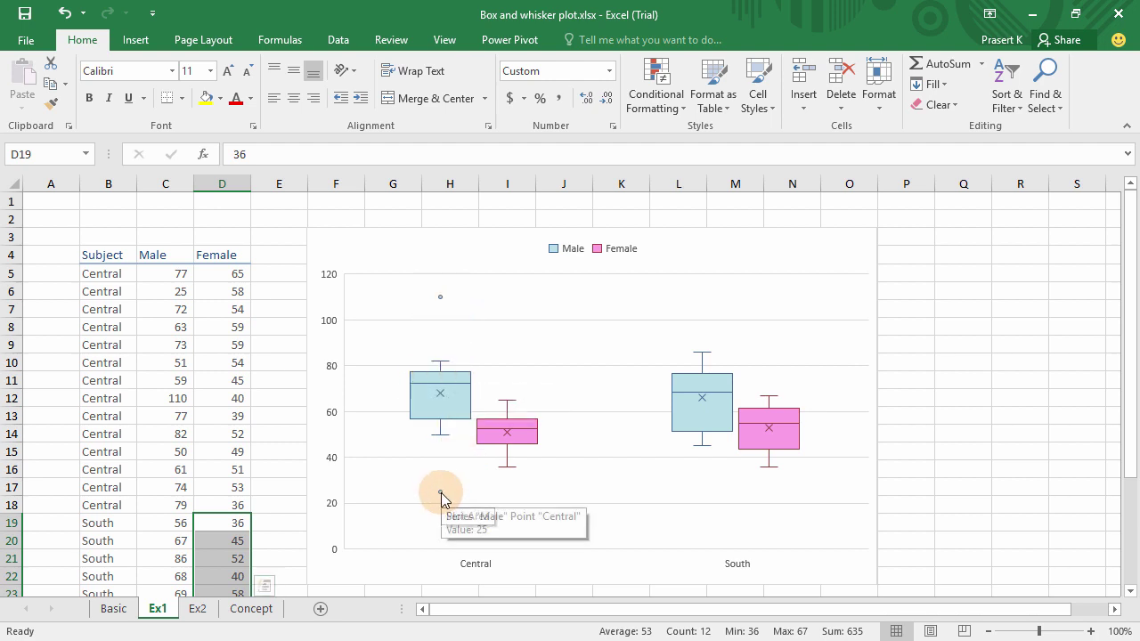
mouse_move(441, 494)
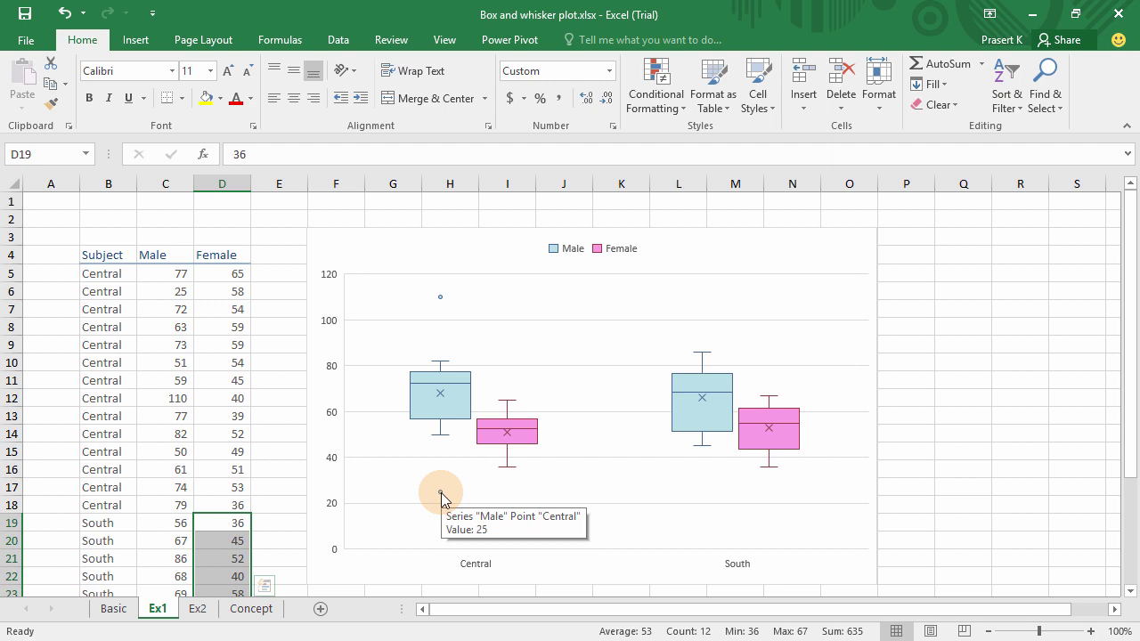
left_click(471, 472)
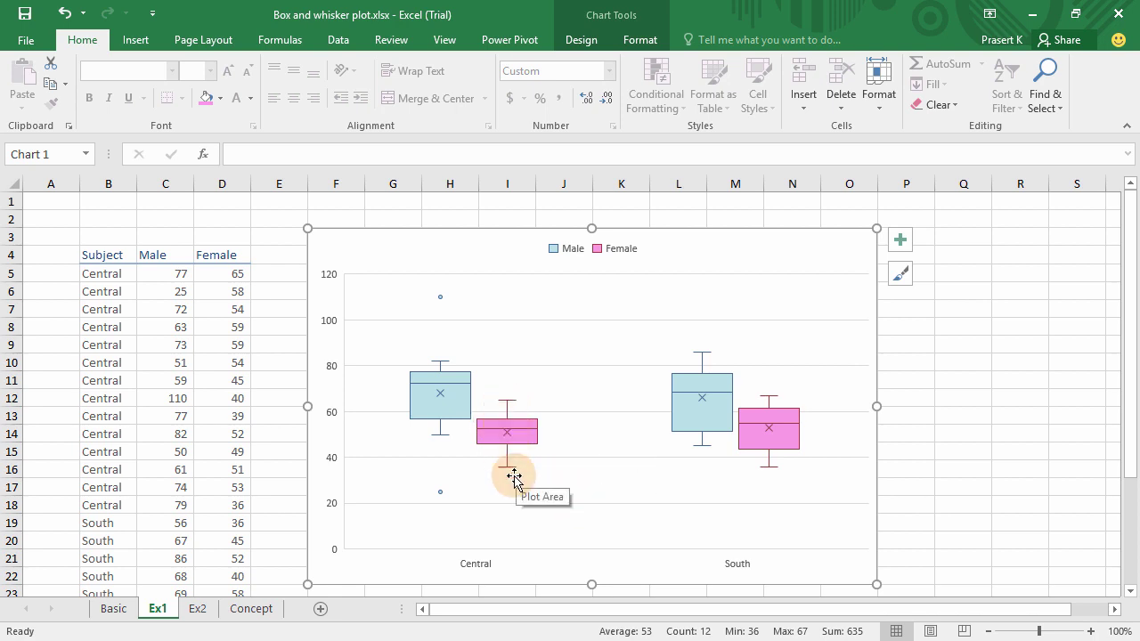
Inspect the Ex2 drink-by-city data (B5 and the Samui, Phuket, Bangkok headers), then return to Basic
left_click(199, 609)
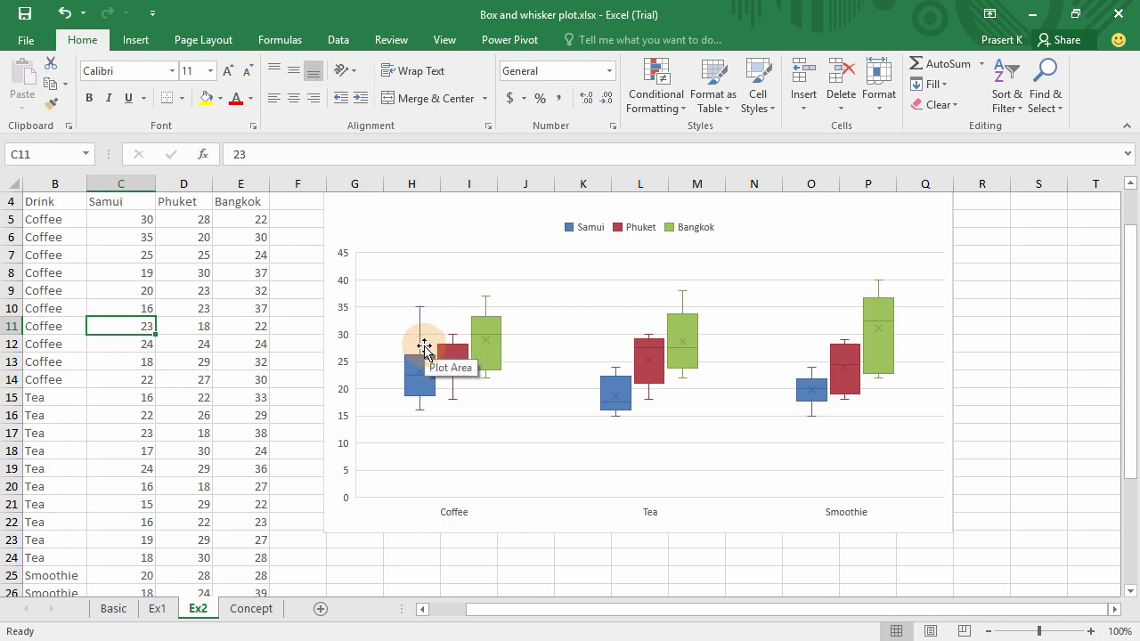
left_click(64, 220)
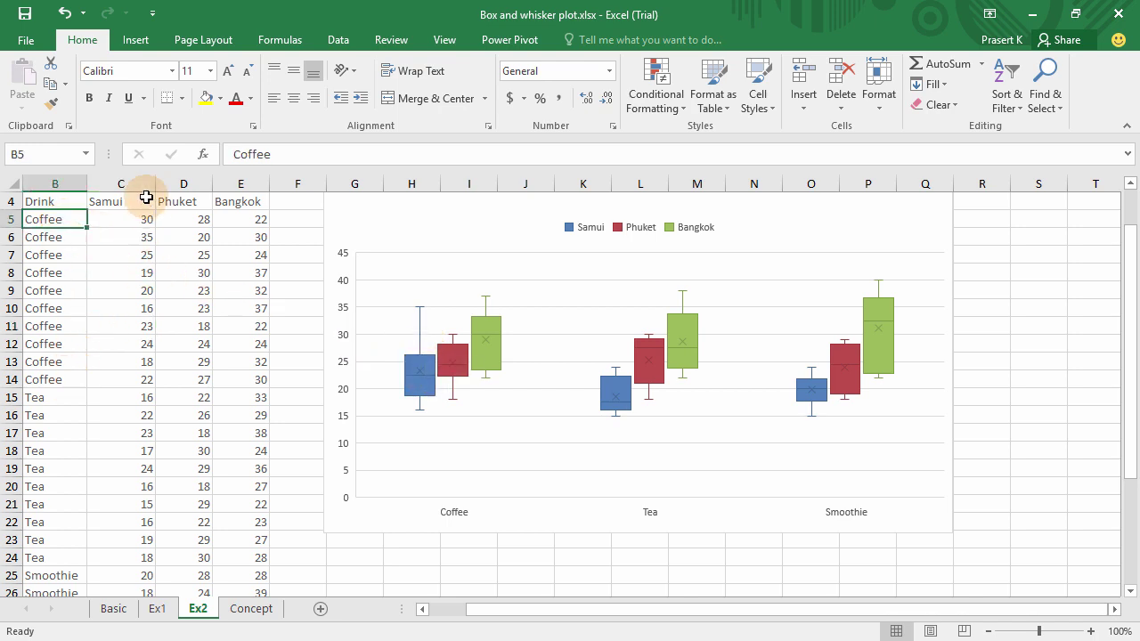
left_click(111, 203)
left_click(182, 202)
left_click(236, 202)
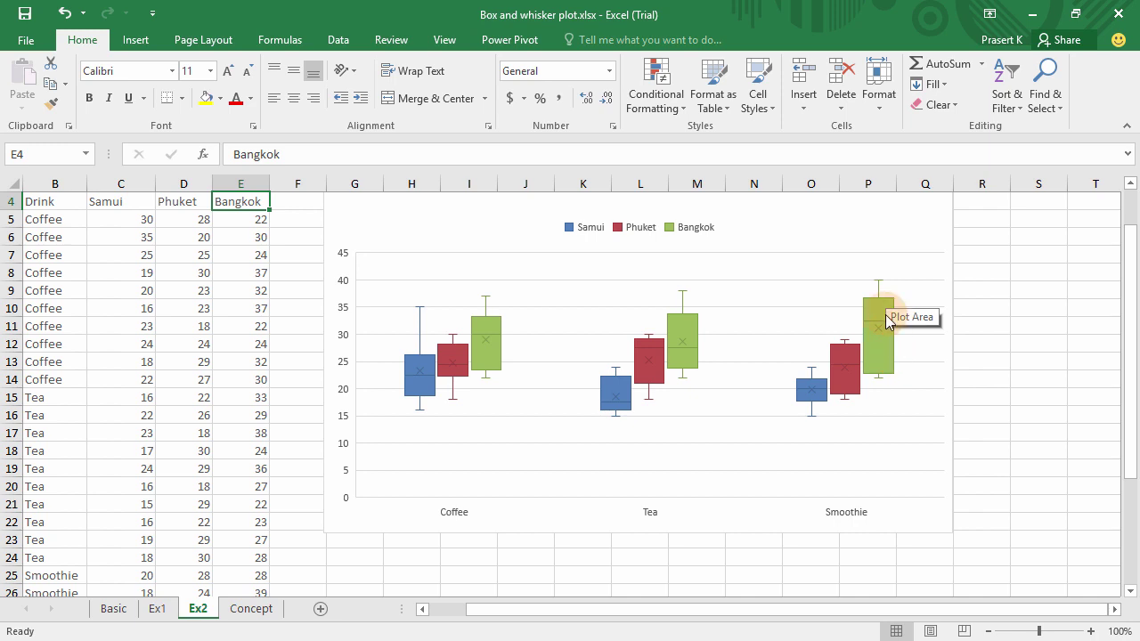
mouse_move(877, 337)
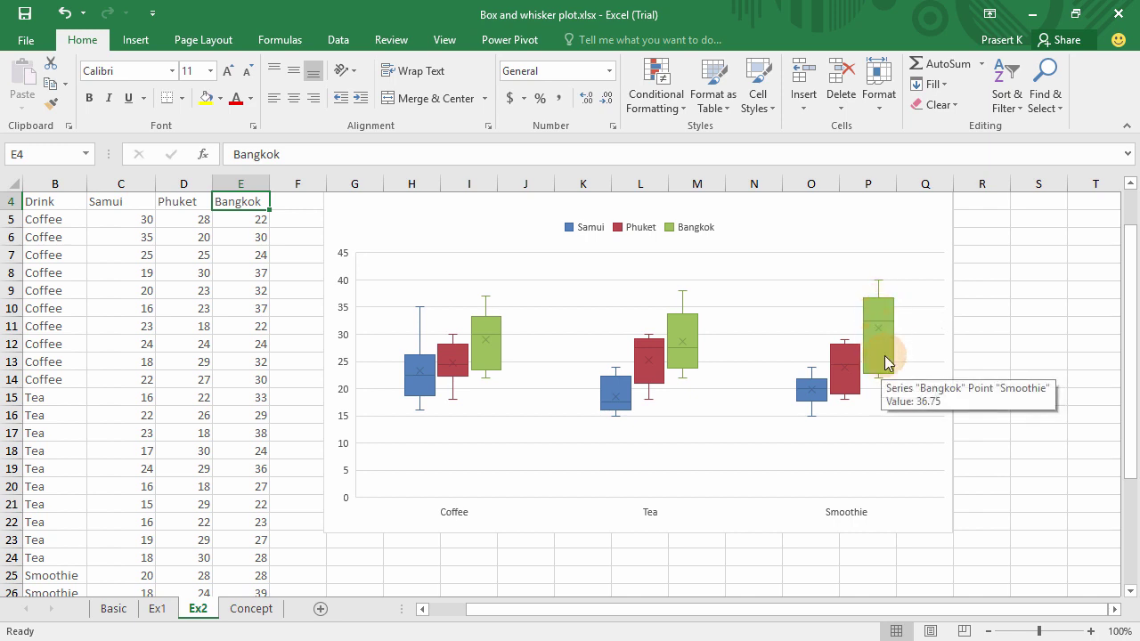
left_click(113, 608)
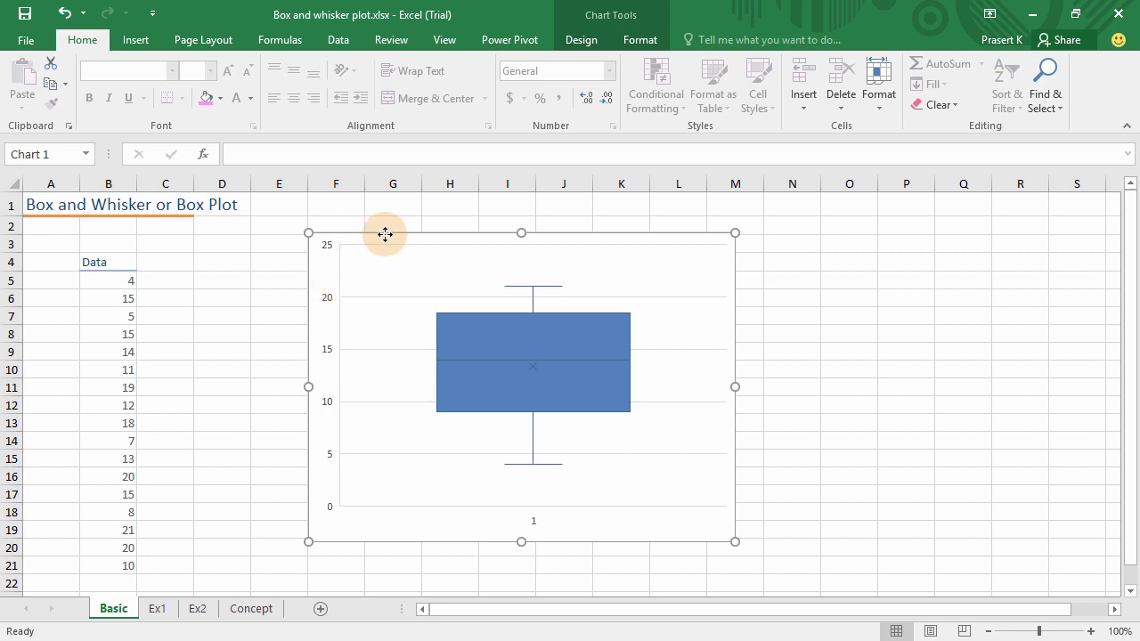
Delete the old box plot chart and select the Data values B5:B21
left_click_drag(385, 233, 563, 242)
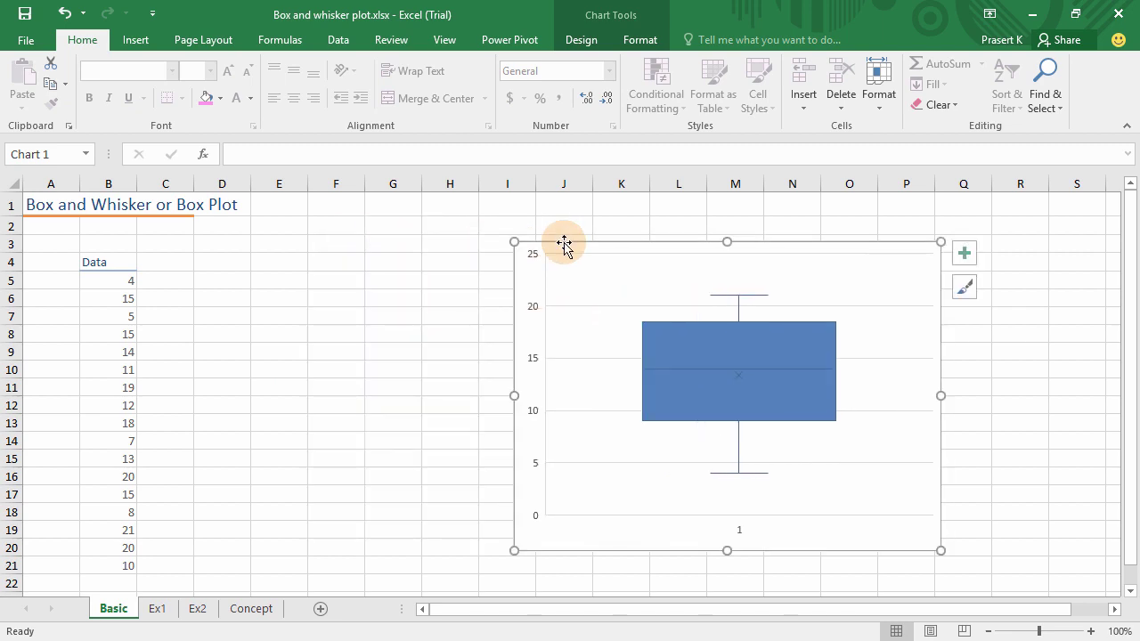
key("Delete")
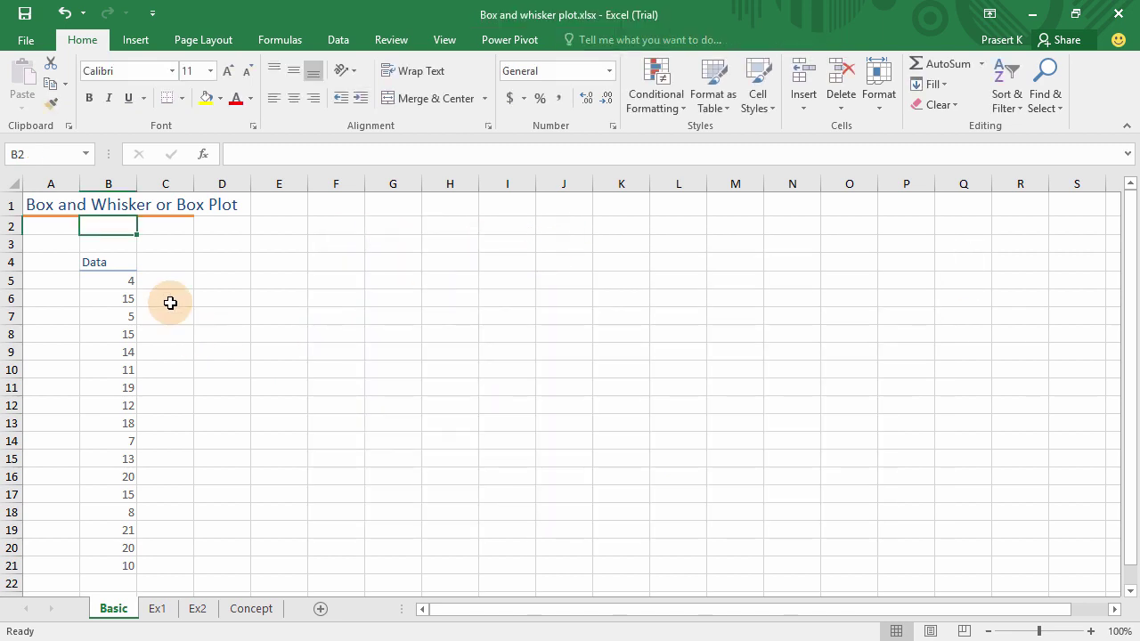
left_click(113, 283)
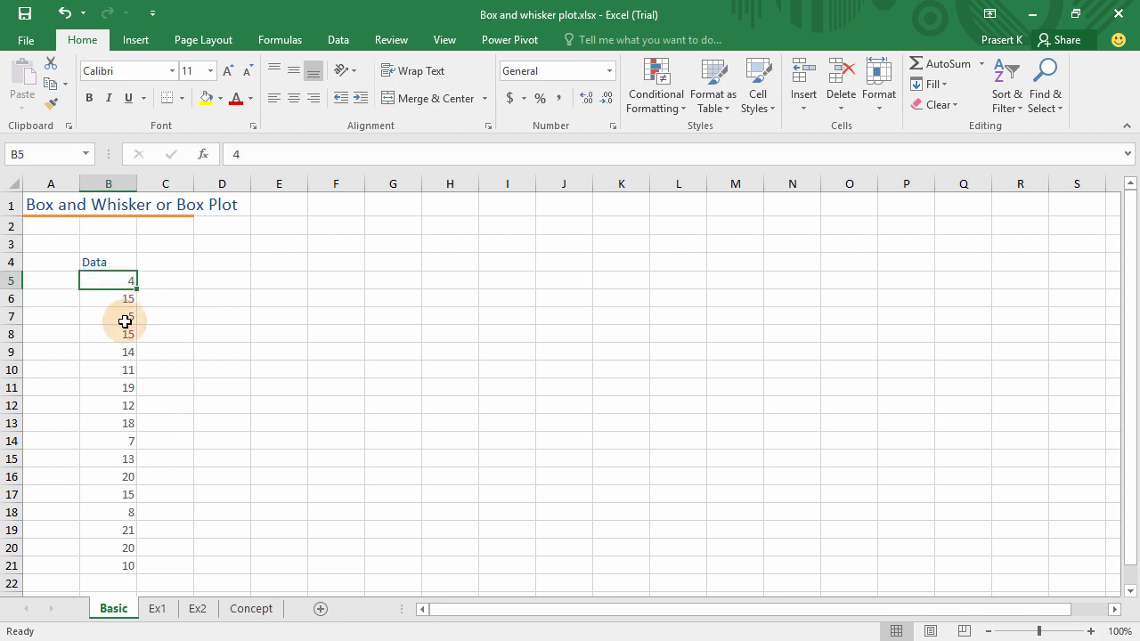
left_click(105, 568, "shift")
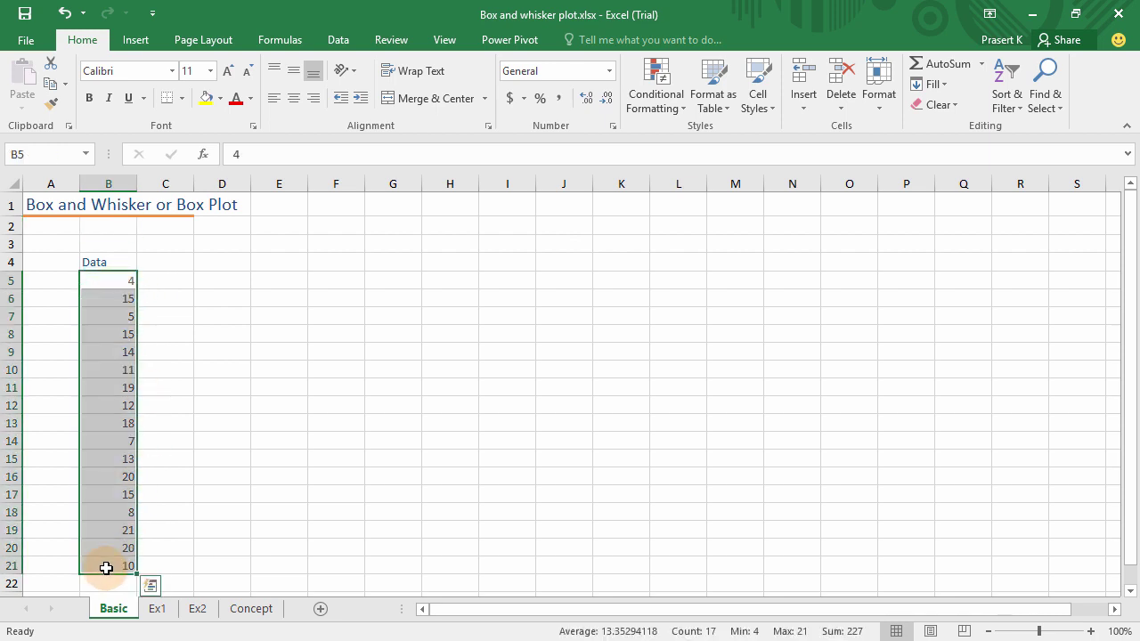
From Quick Analysis chart suggestions, pick Box & Whisker under All Charts for the Data values
left_click(151, 588)
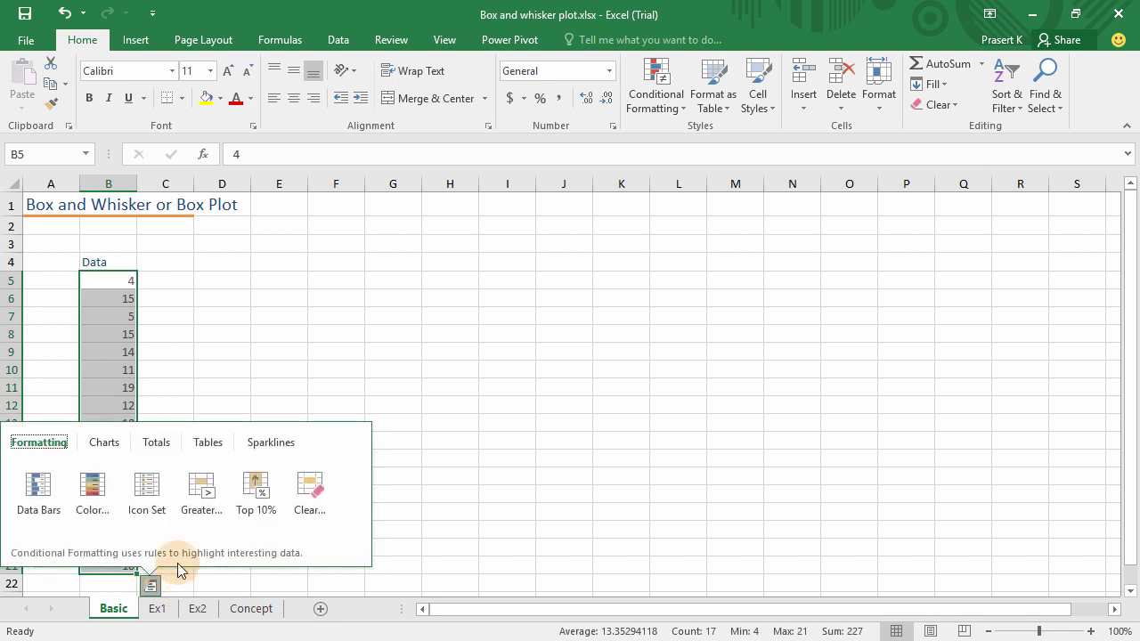
left_click(104, 442)
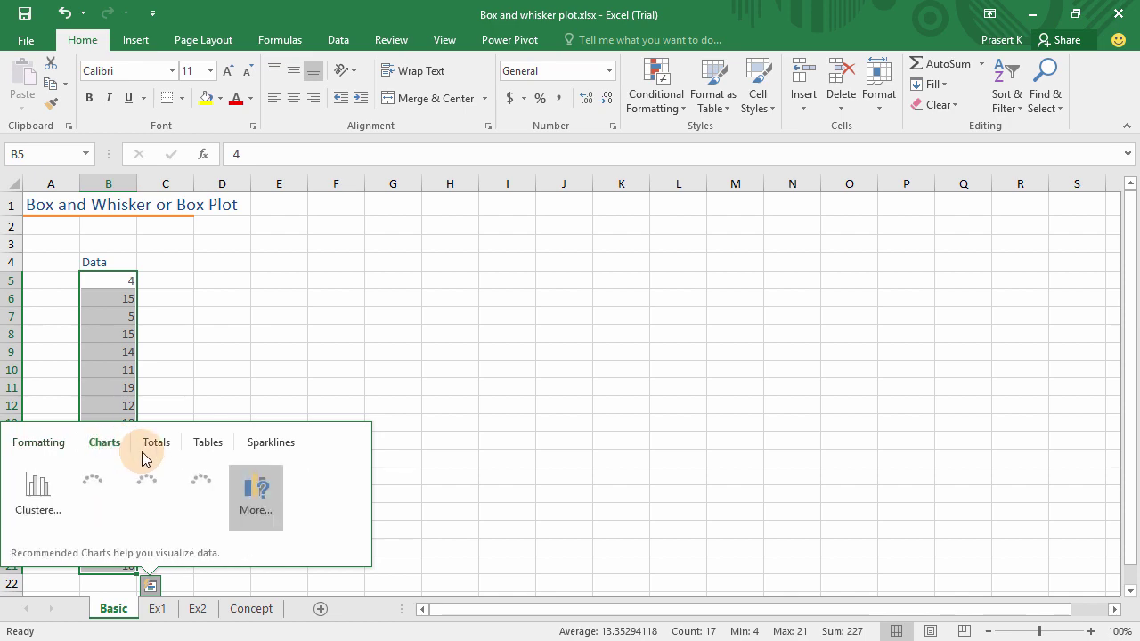
left_click(253, 498)
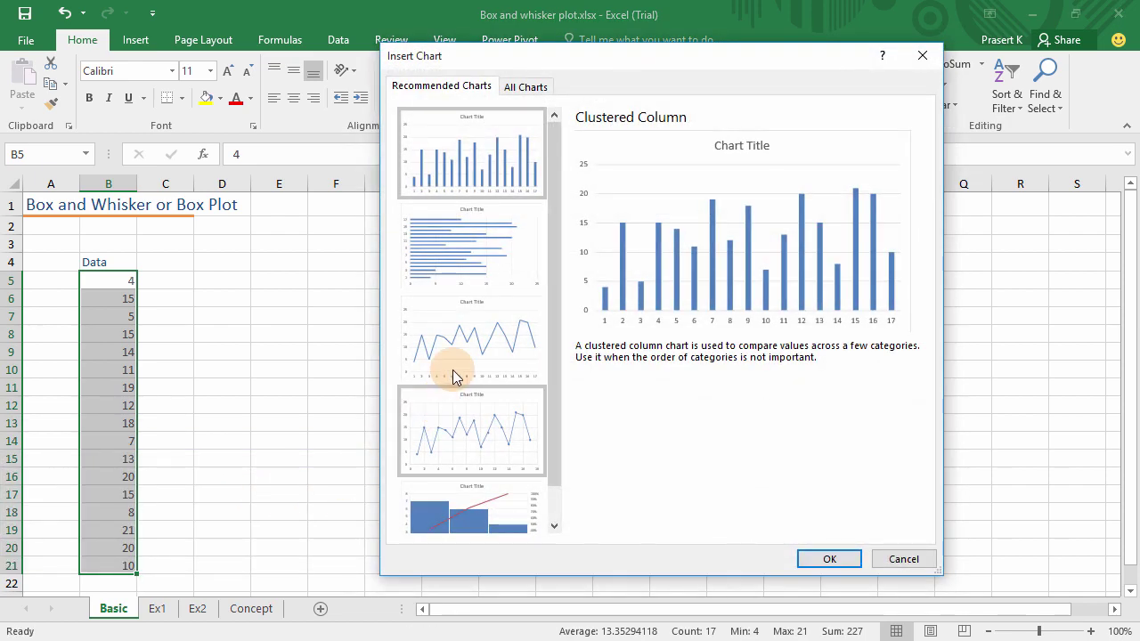
left_click(525, 87)
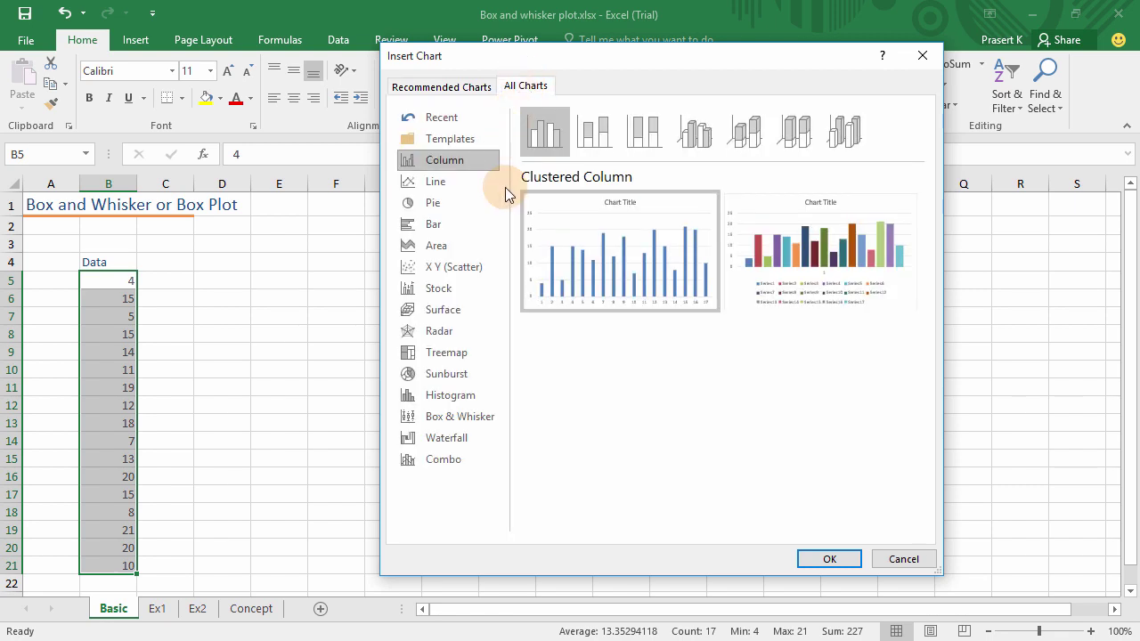
left_click(471, 417)
mouse_move(619, 251)
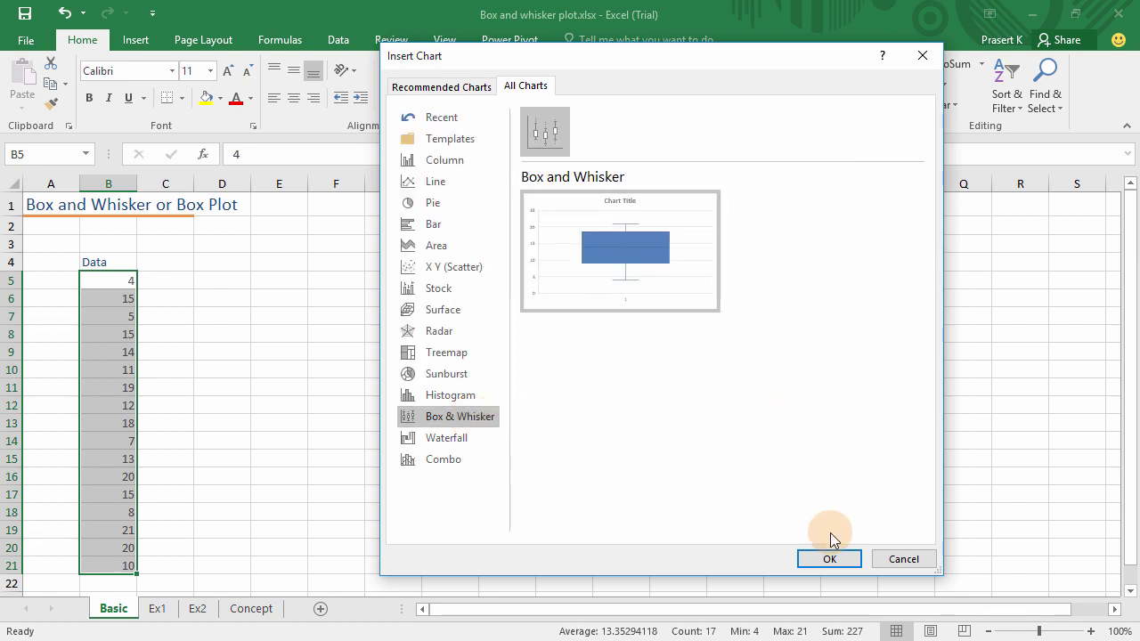
Insert the Box and Whisker chart, make it taller, place it beside the data, and reselect B5:B21
left_click(814, 563)
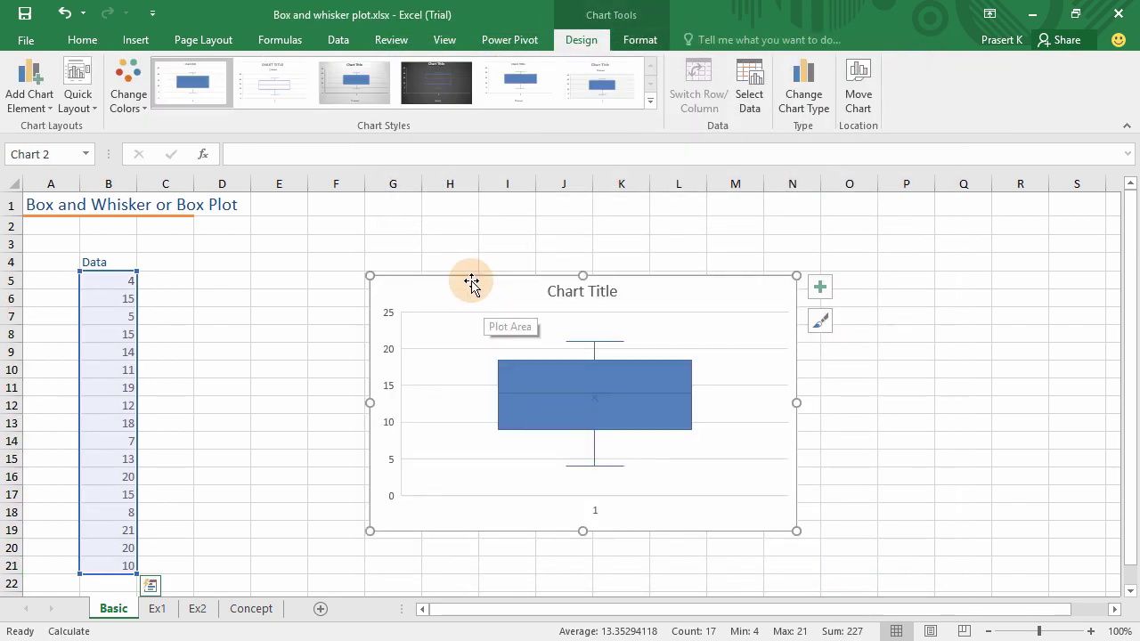
left_click_drag(582, 276, 583, 218)
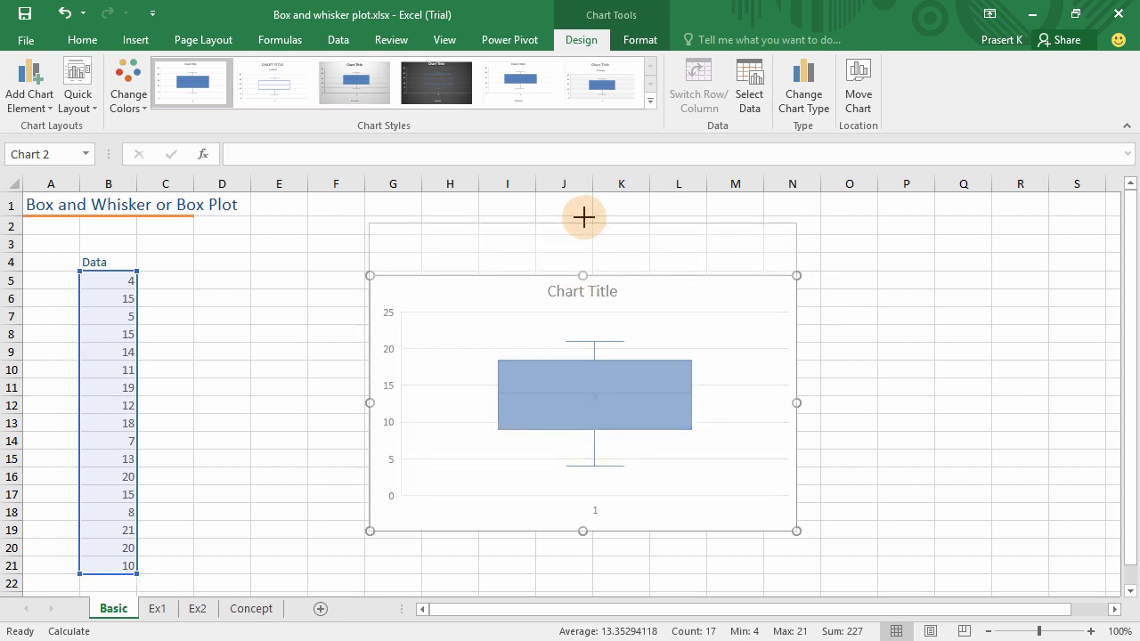
mouse_move(508, 218)
left_mouse_down()
mouse_move(443, 245)
mouse_move(488, 242)
left_mouse_up()
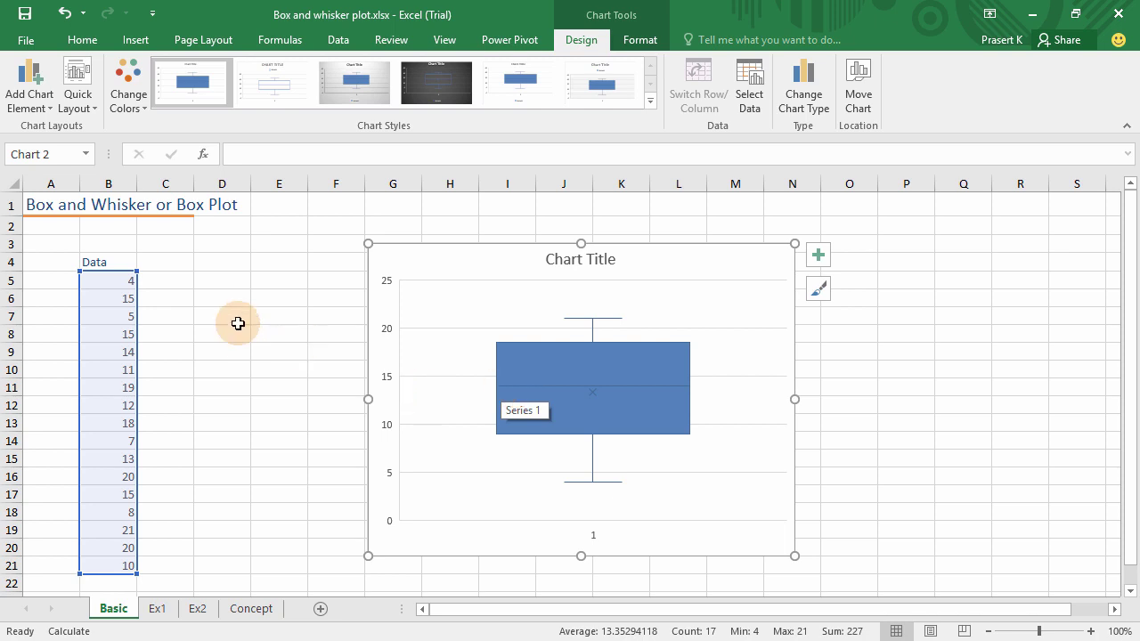
left_click_drag(121, 284, 113, 569)
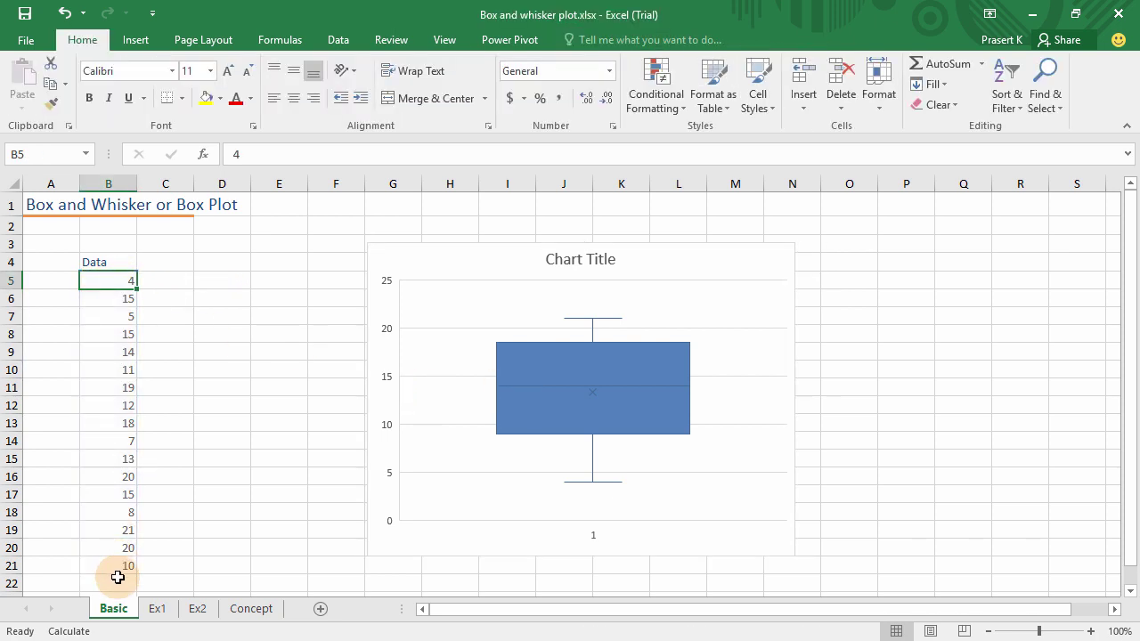
Copy the Data values into D5:D21 and sort the copy smallest to largest, 4 to 21
key("ctrl+c")
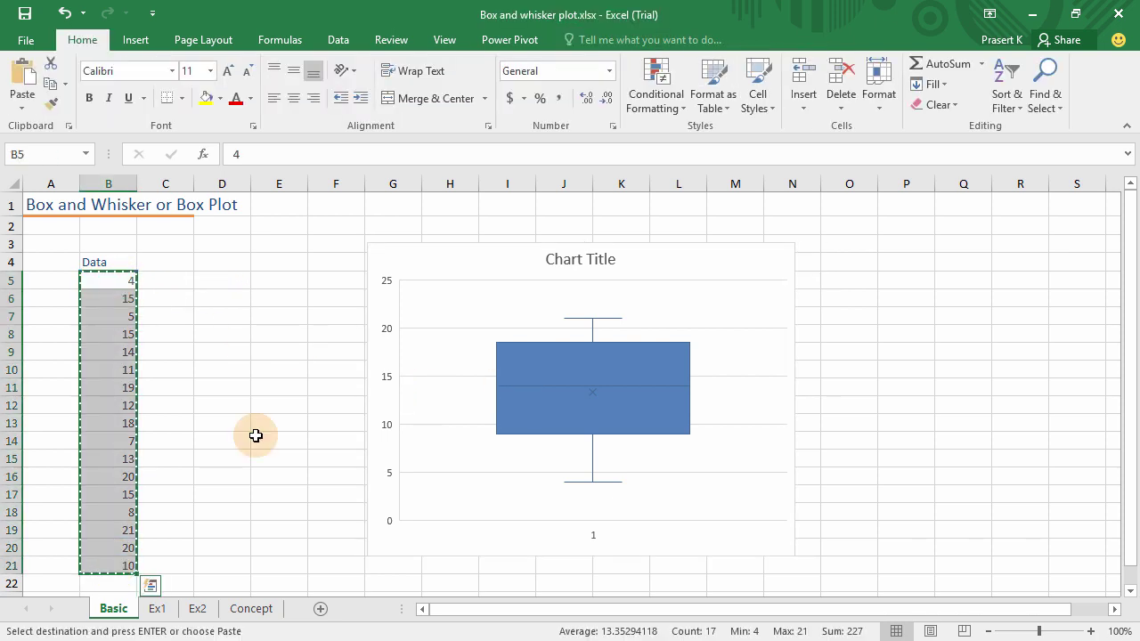
left_click(232, 287)
key("ctrl+v")
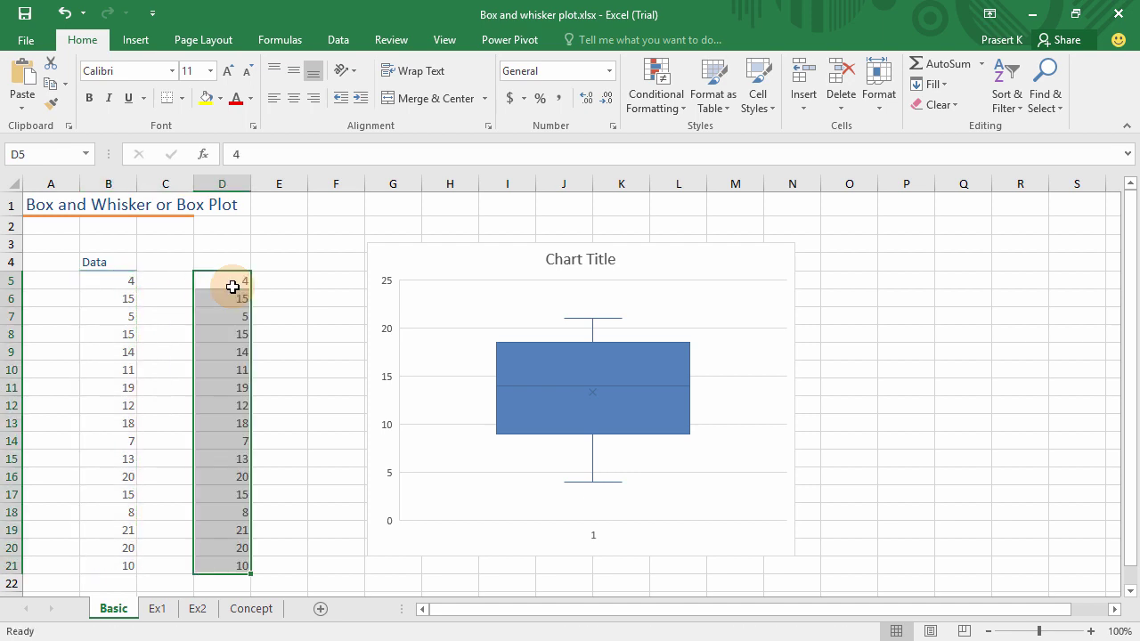
key("Escape")
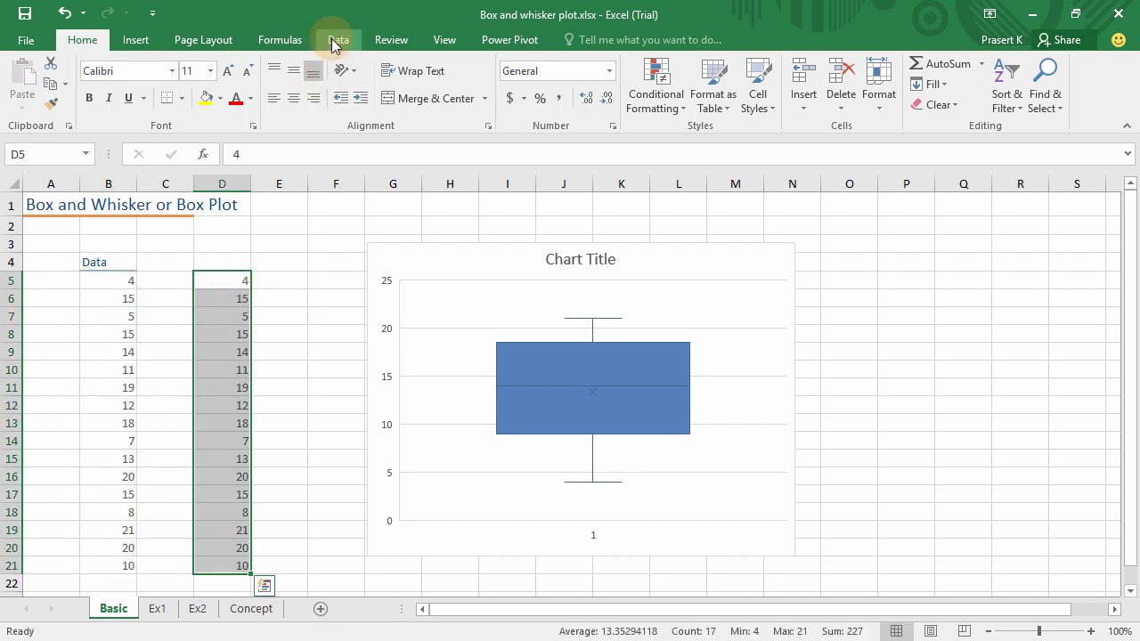
left_click(332, 38)
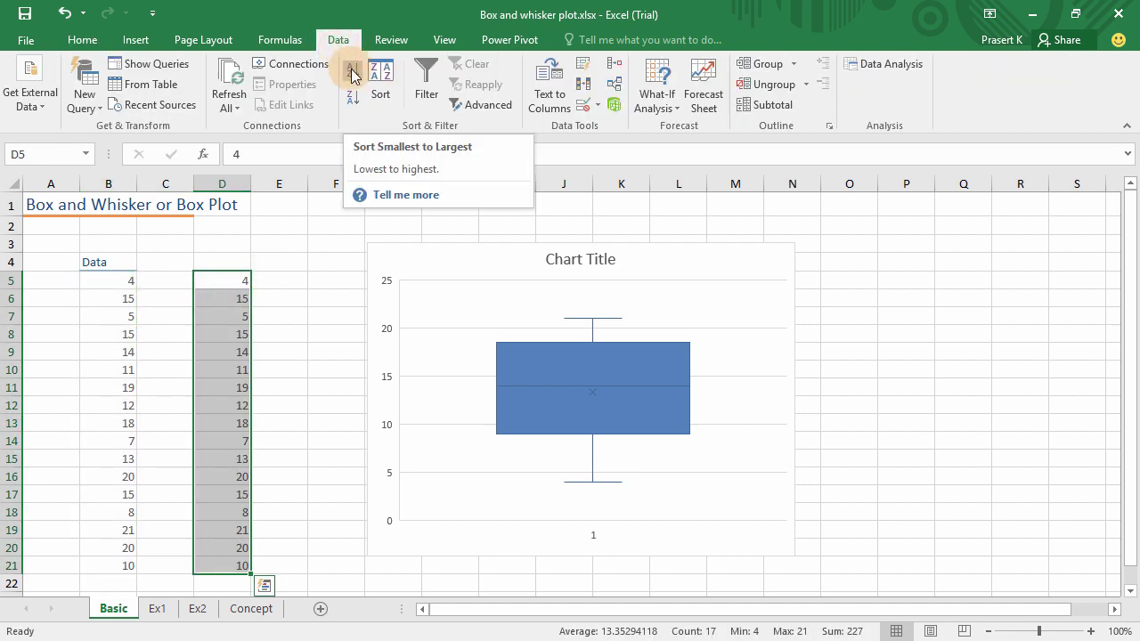
left_click(352, 75)
left_click(225, 283)
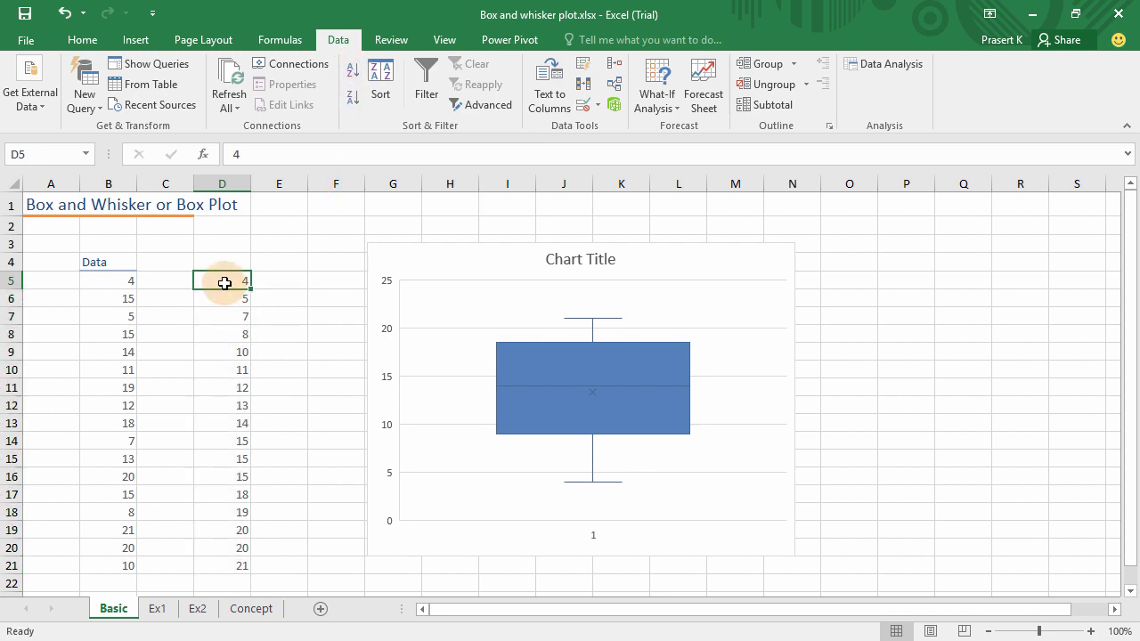
Enter =ROW(A1) in E5 and fill down to E21, giving 1–17; position 9 pairs with 14
left_click(273, 280)
type("=r")
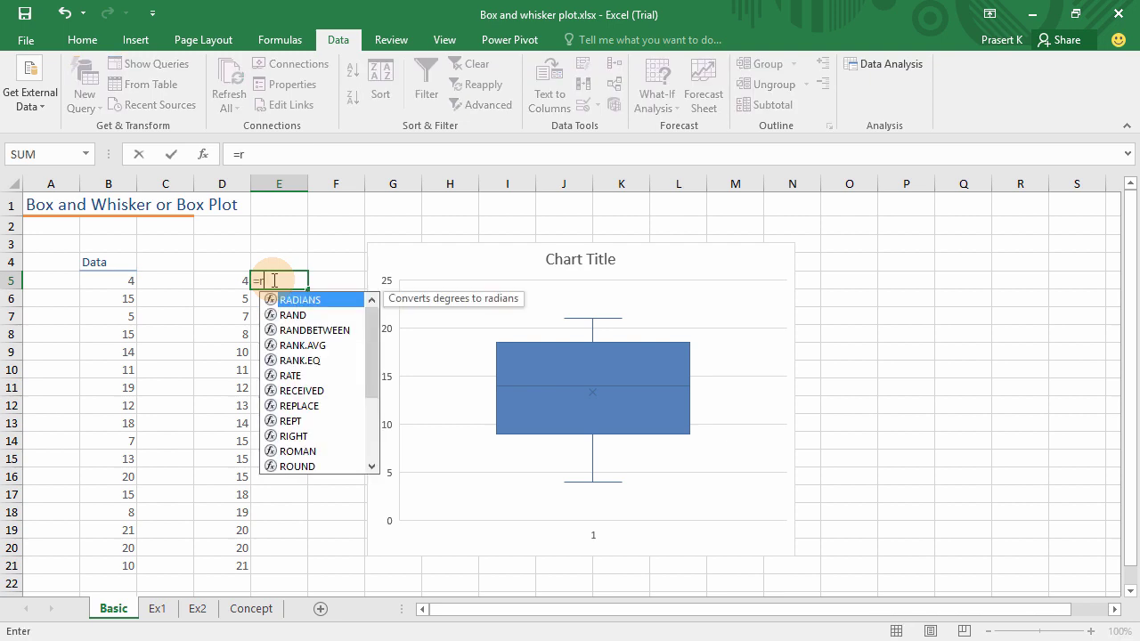
type("ow")
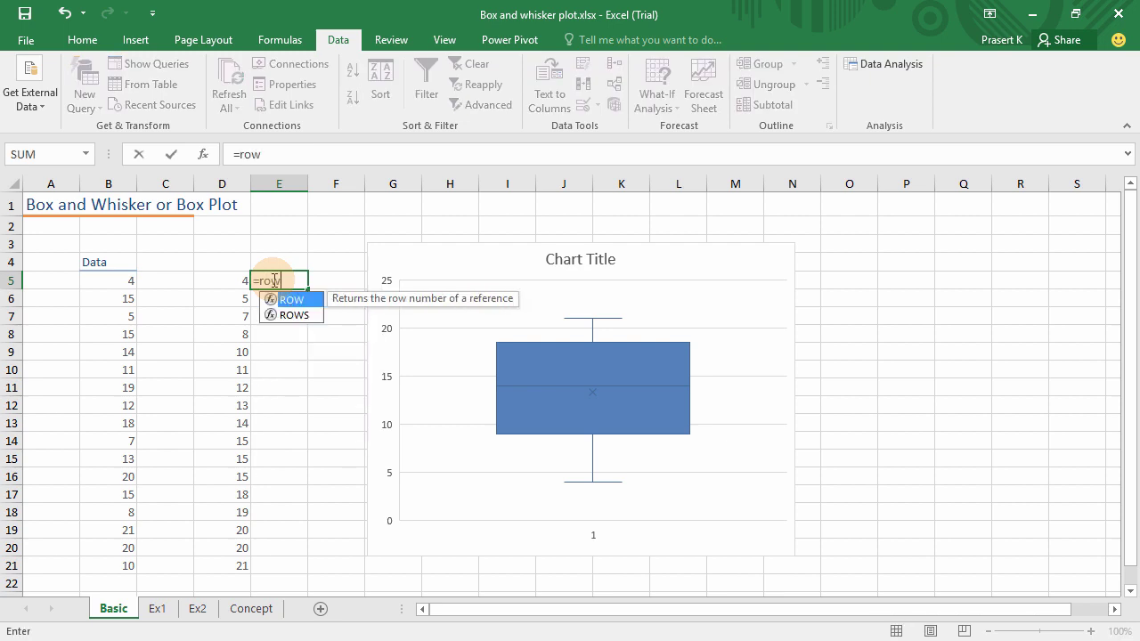
type("(a1")
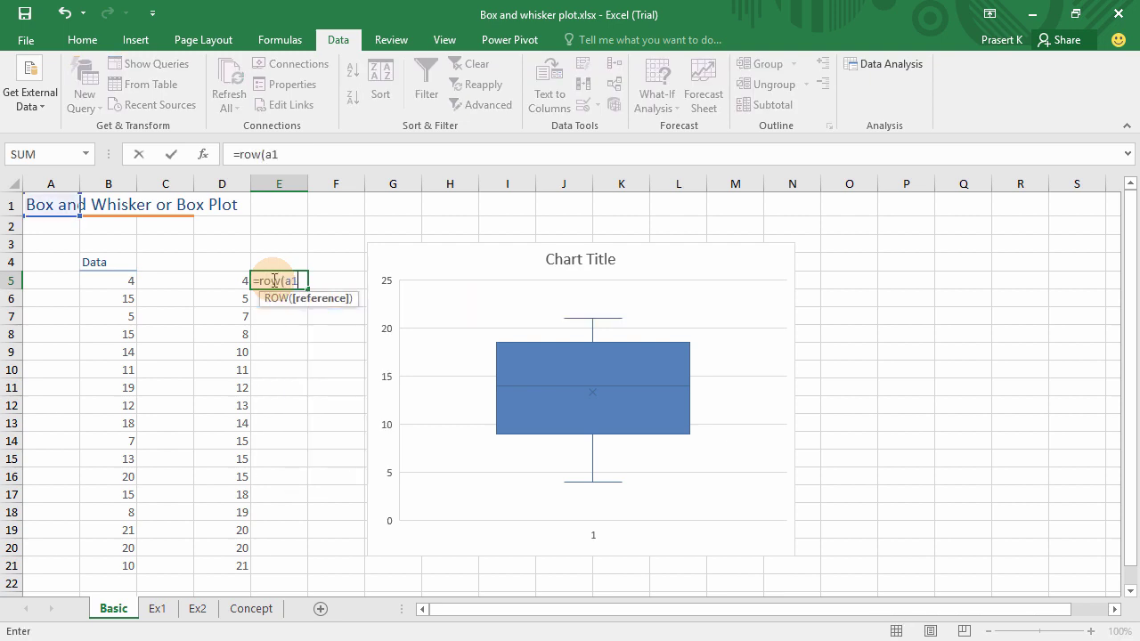
key("Return")
left_click(283, 280)
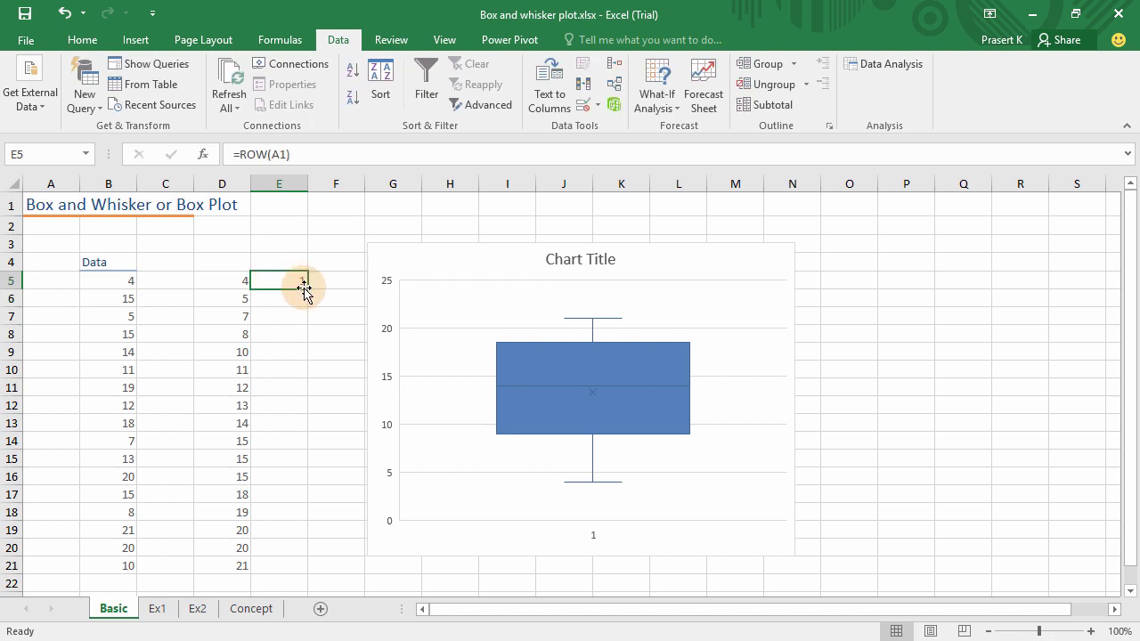
double_click(307, 288)
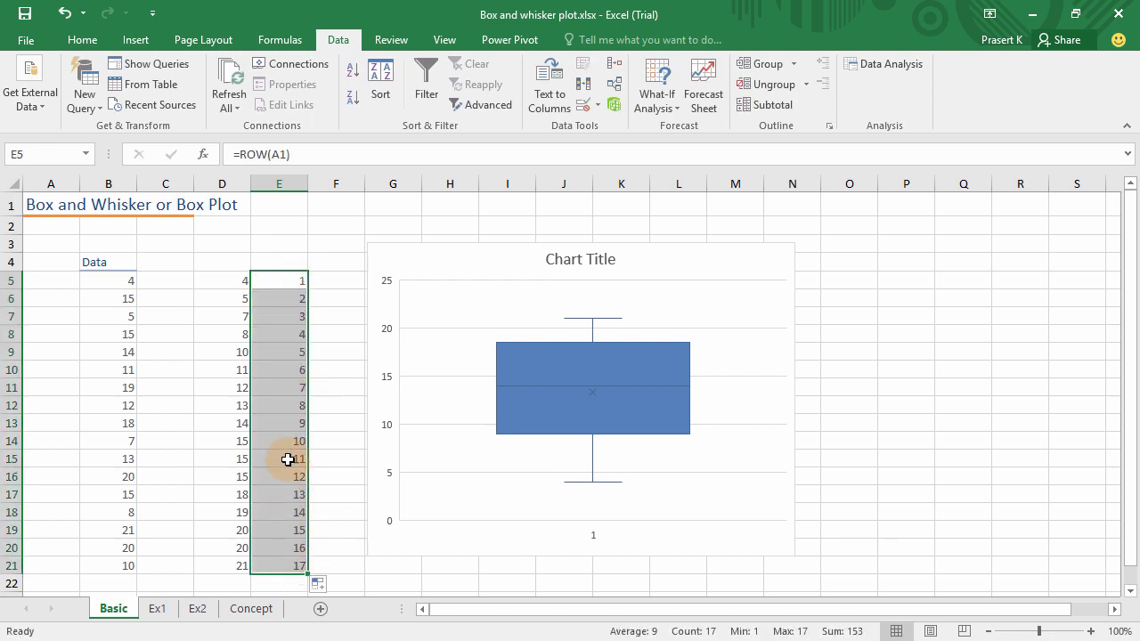
left_click(286, 423)
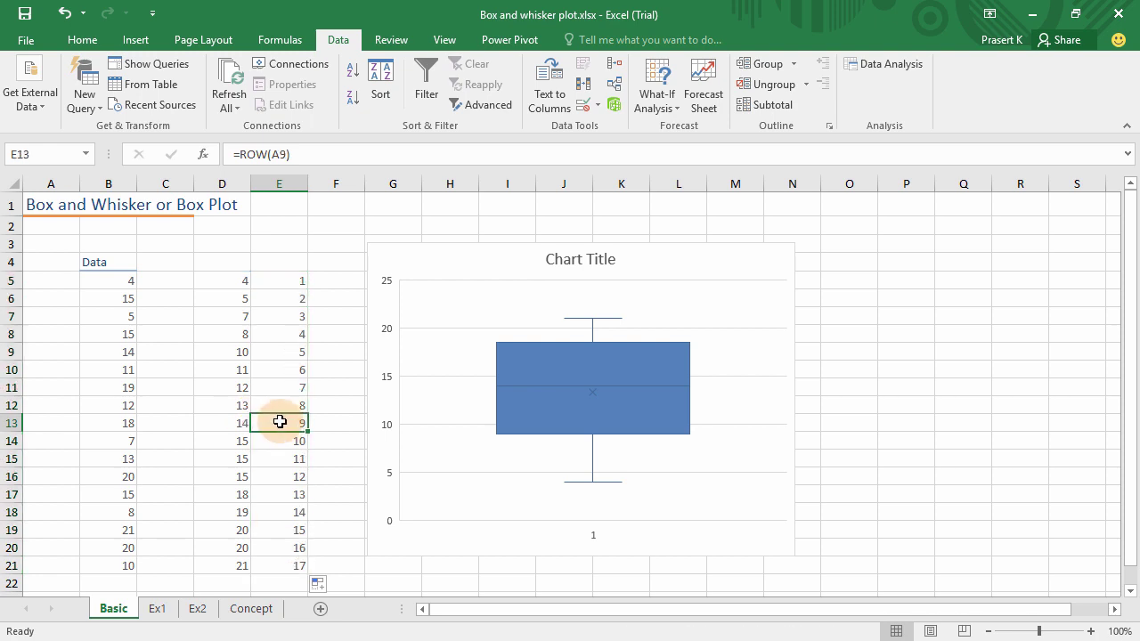
left_click(232, 423, "shift")
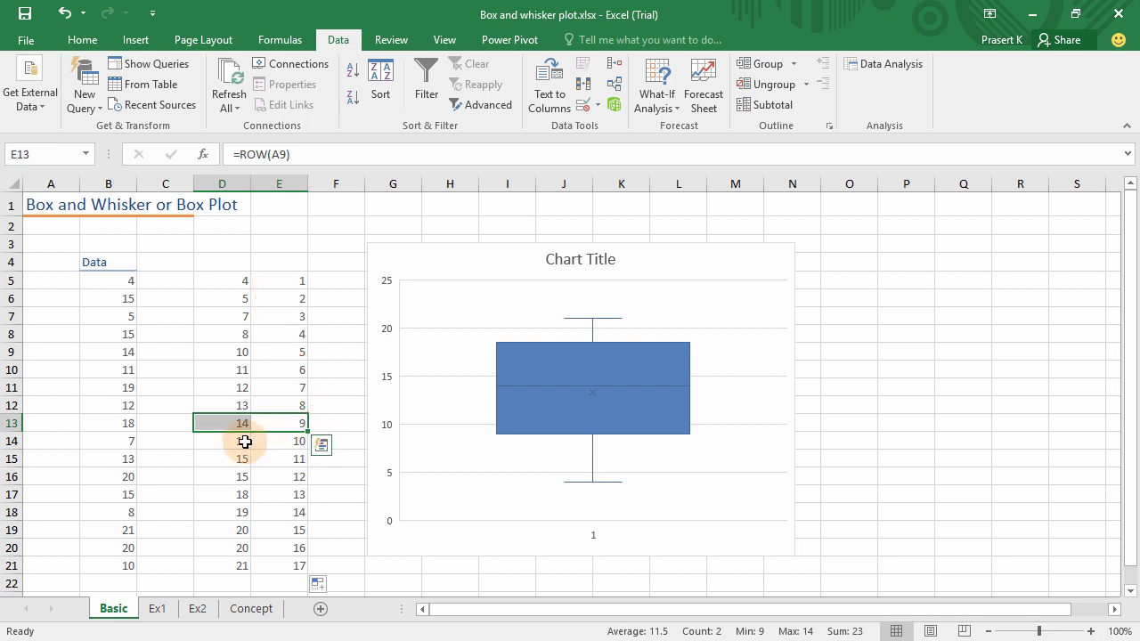
left_click(245, 441)
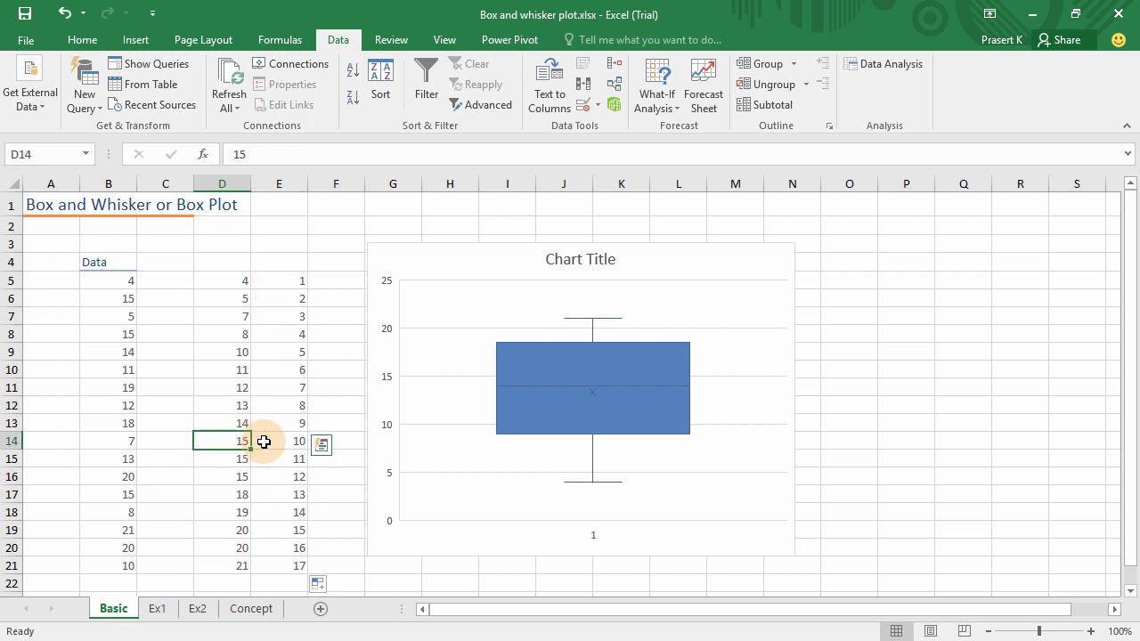
left_click(242, 560, "shift")
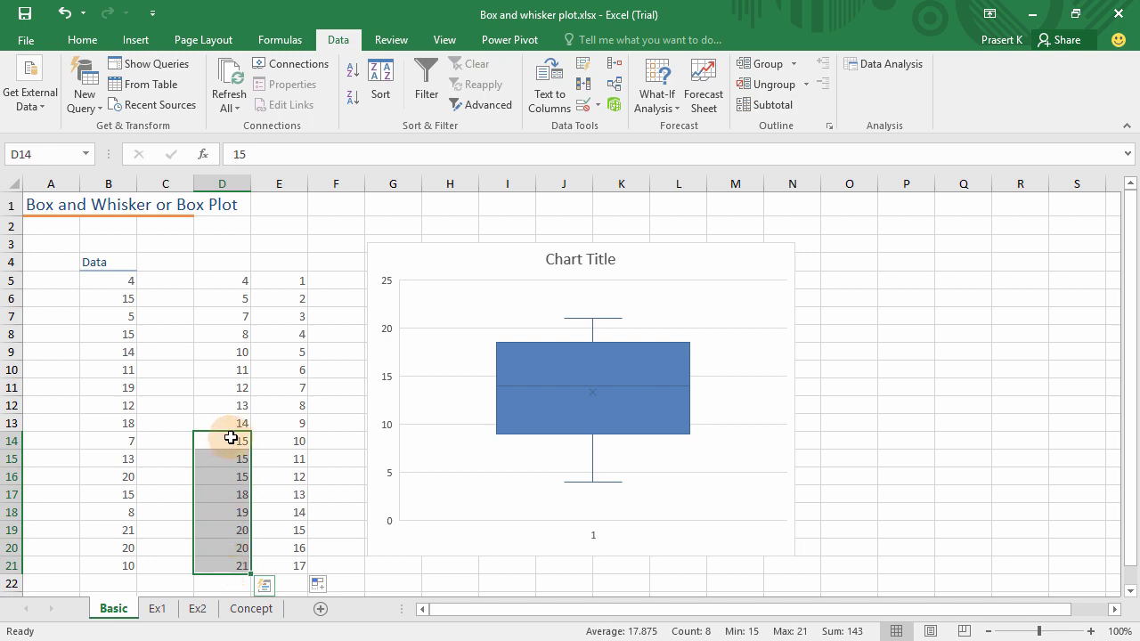
mouse_move(545, 392)
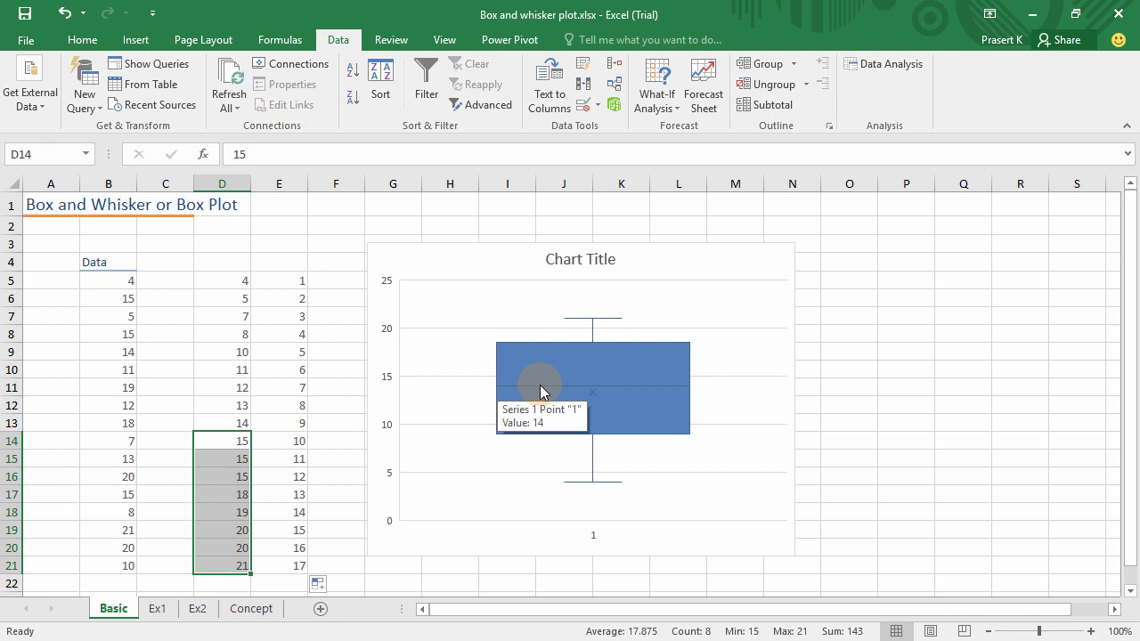
left_click(294, 424)
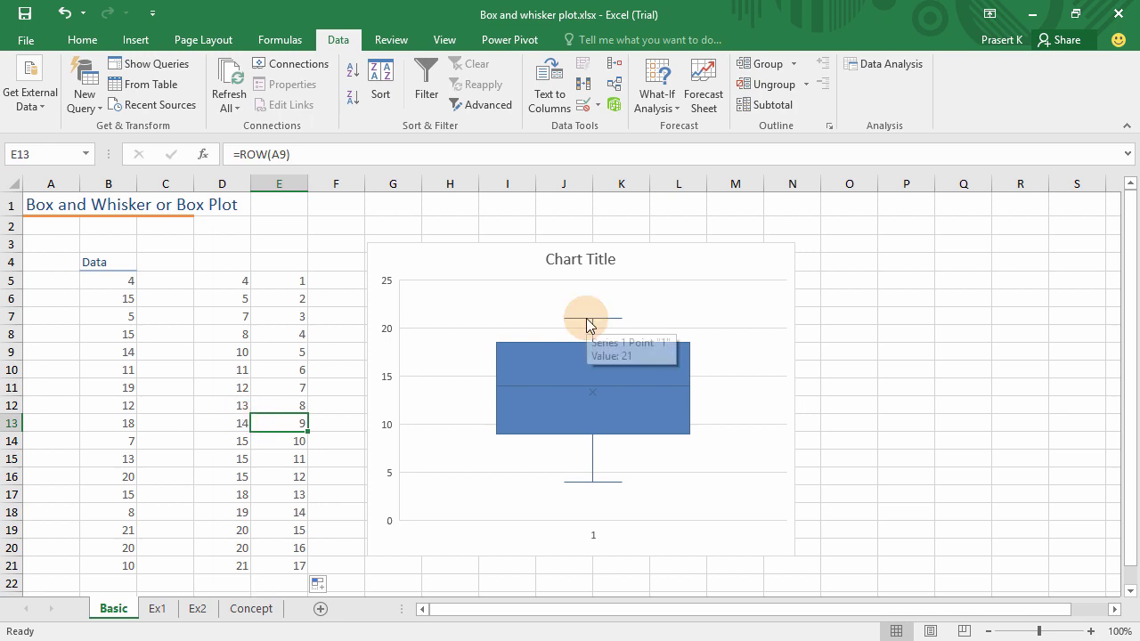
mouse_move(592, 329)
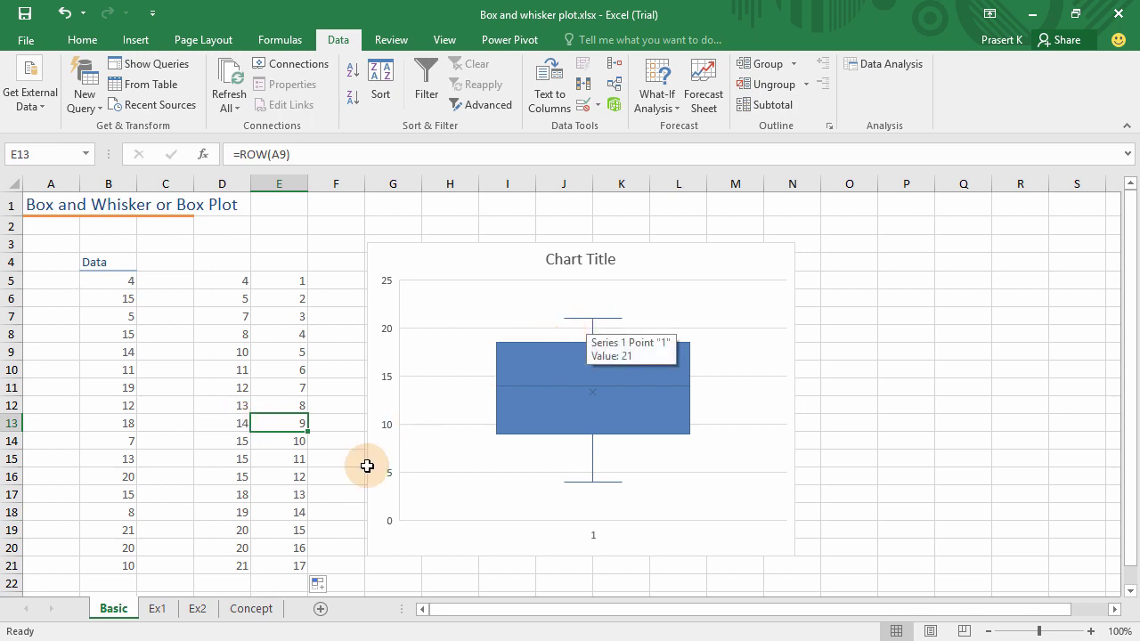
left_click(234, 565)
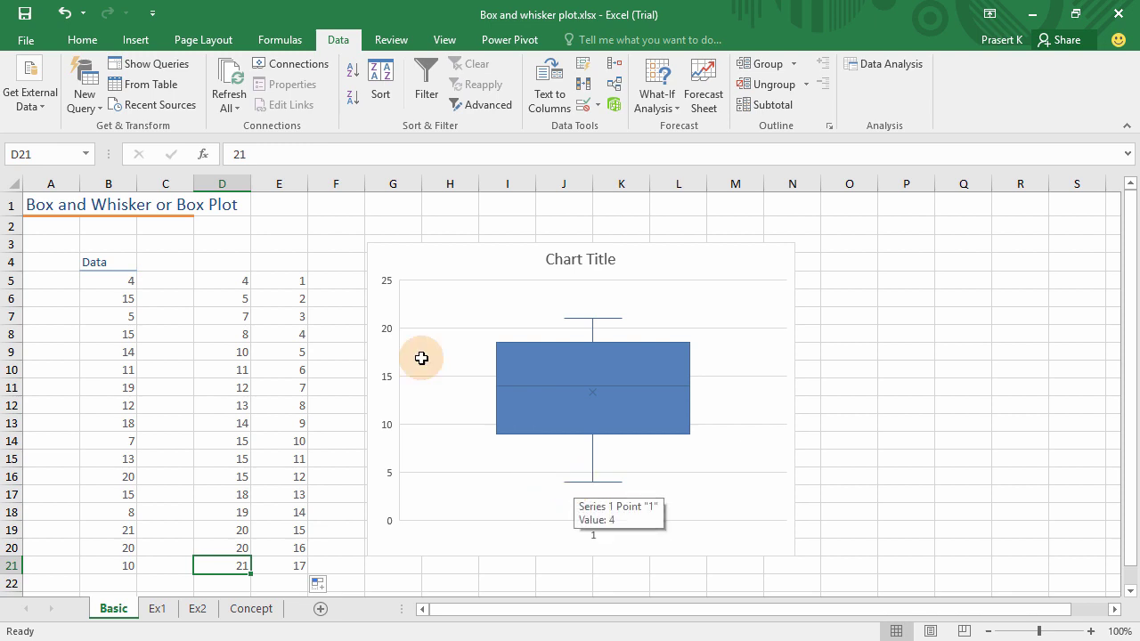
left_click(248, 279)
left_click(285, 262)
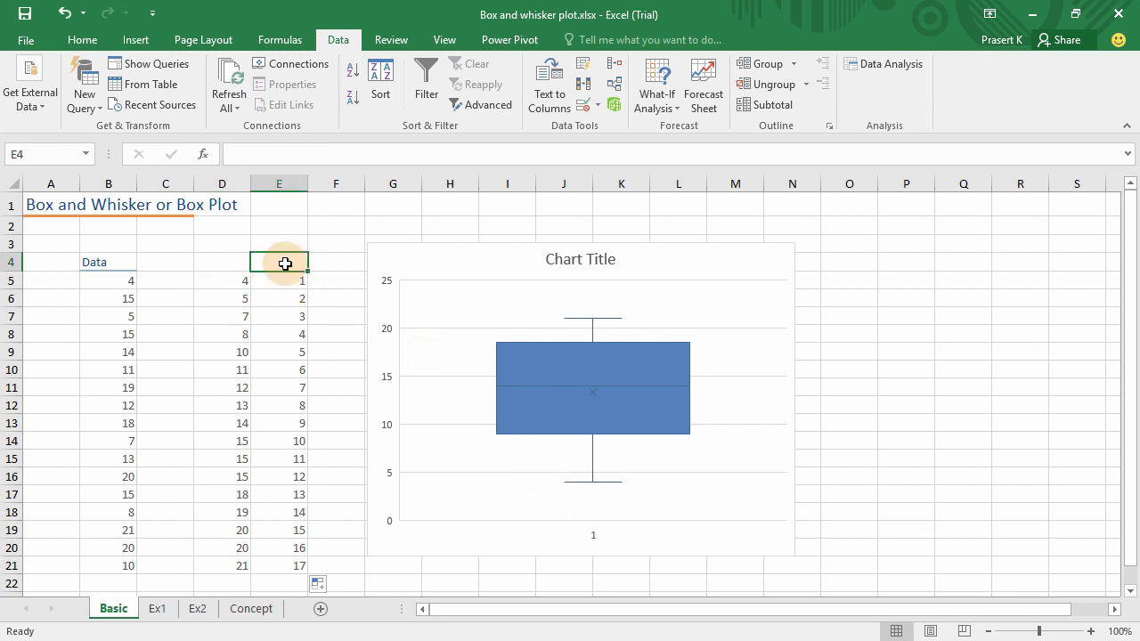
Label E4 'Seq' and D4 'Data', then move the chart further right clear of column E
type("Seq")
key("Return")
key("Left")
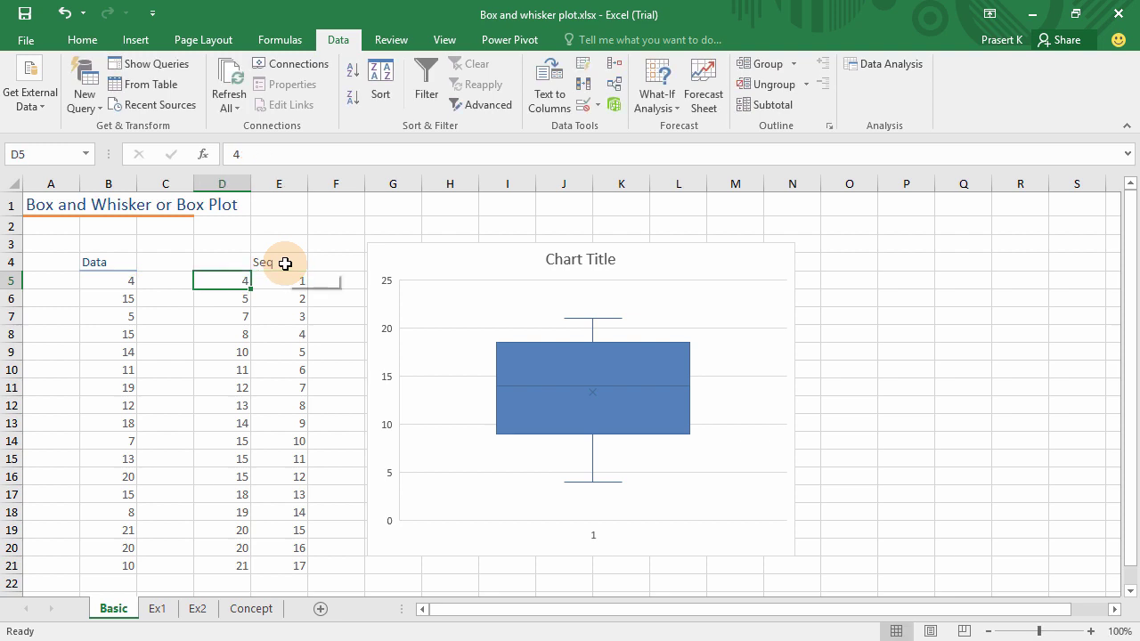
key("Up")
type("ta")
key("Return")
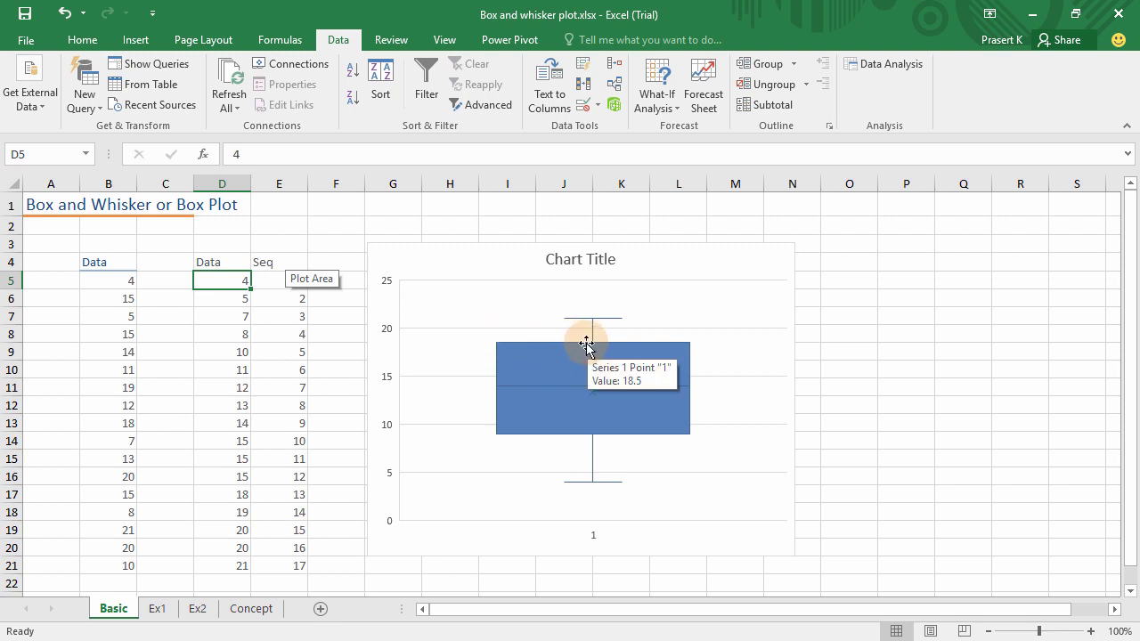
left_click_drag(481, 241, 600, 245)
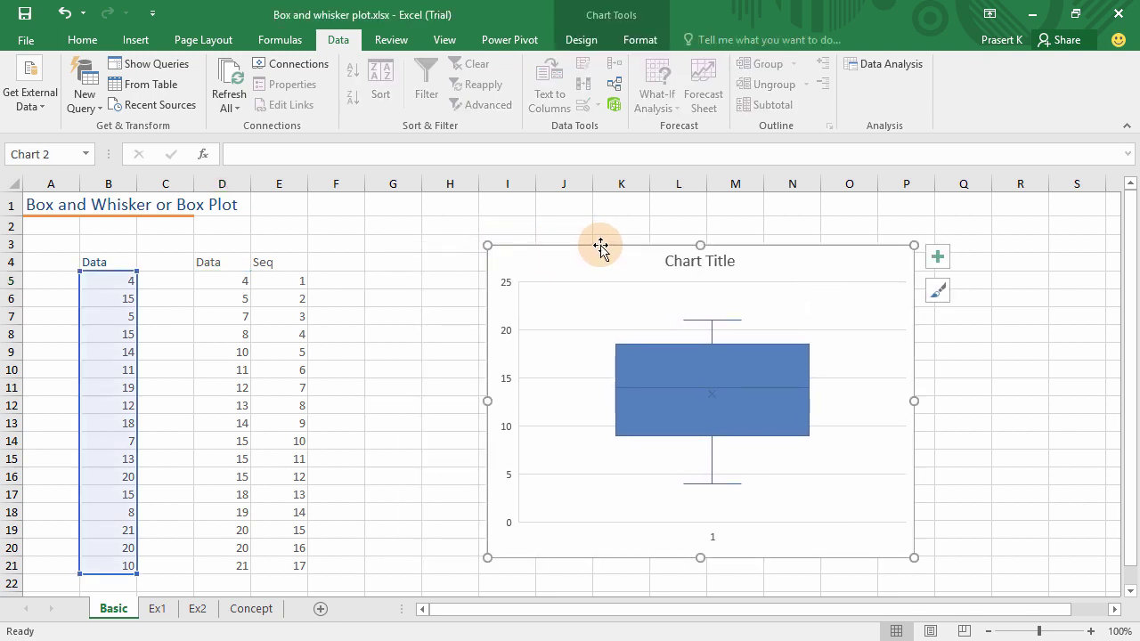